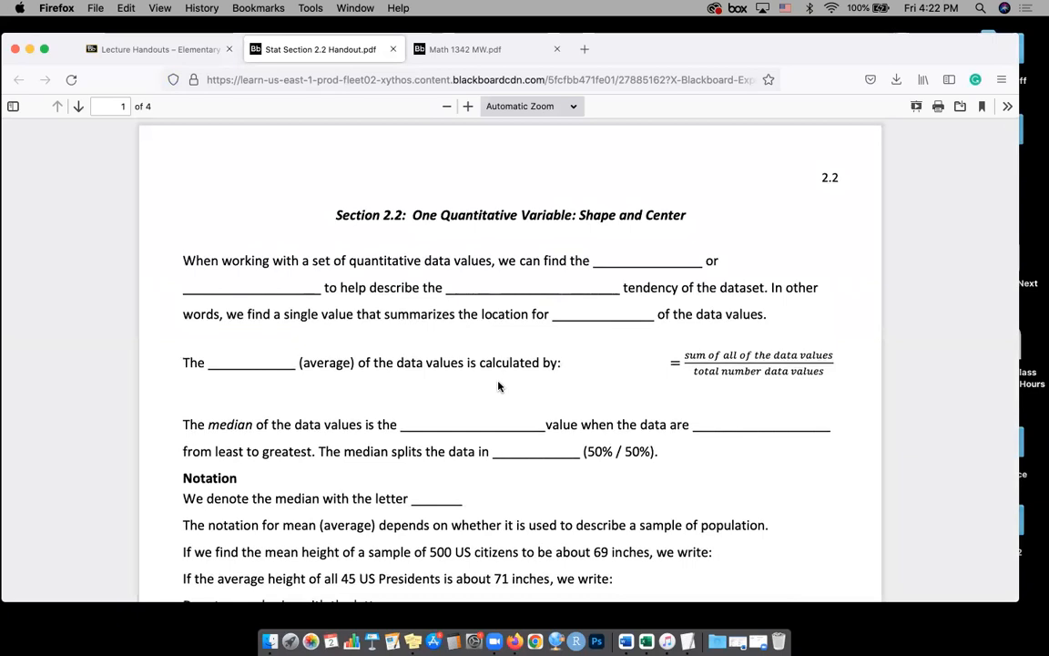
Find exercise 2.90 Distribution of Death Rate on page 4 of the Section 2.2 handout
scroll(498, 386, "down", 5)
scroll(498, 386, "down", 3)
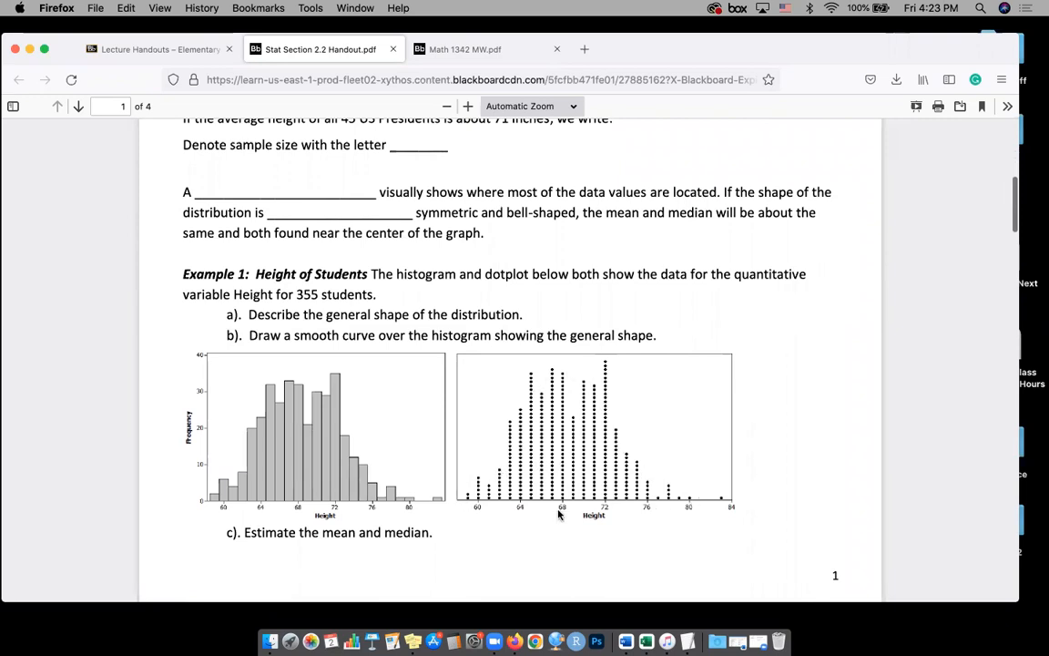
scroll(555, 506, "down", 1)
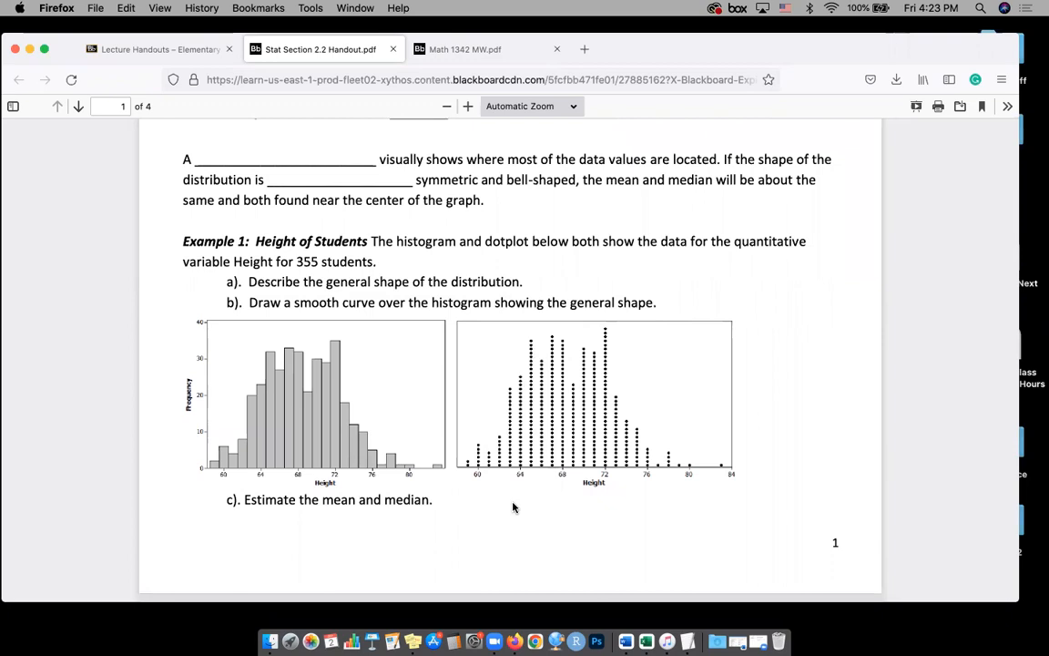
scroll(513, 508, "down", 3)
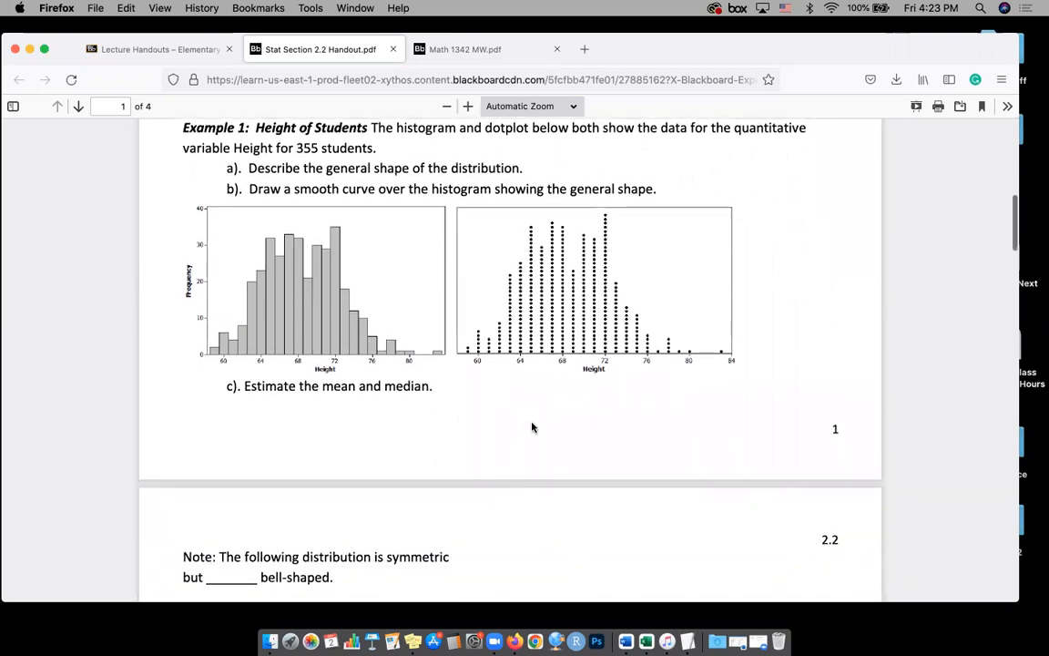
scroll(533, 427, "down", 9)
scroll(533, 427, "down", 20)
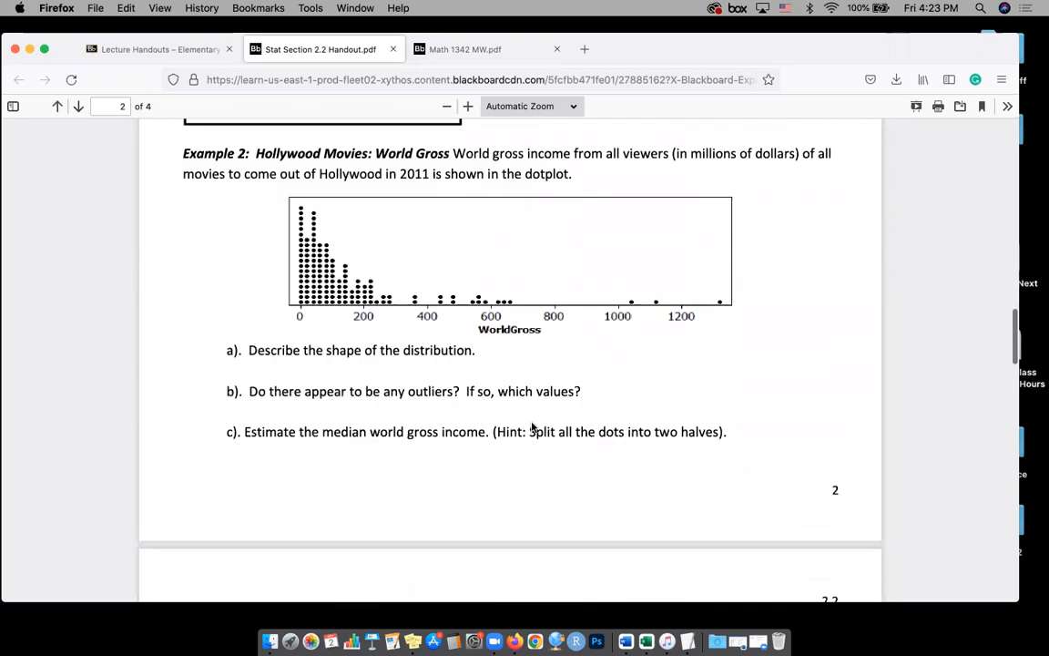
scroll(533, 427, "down", 20)
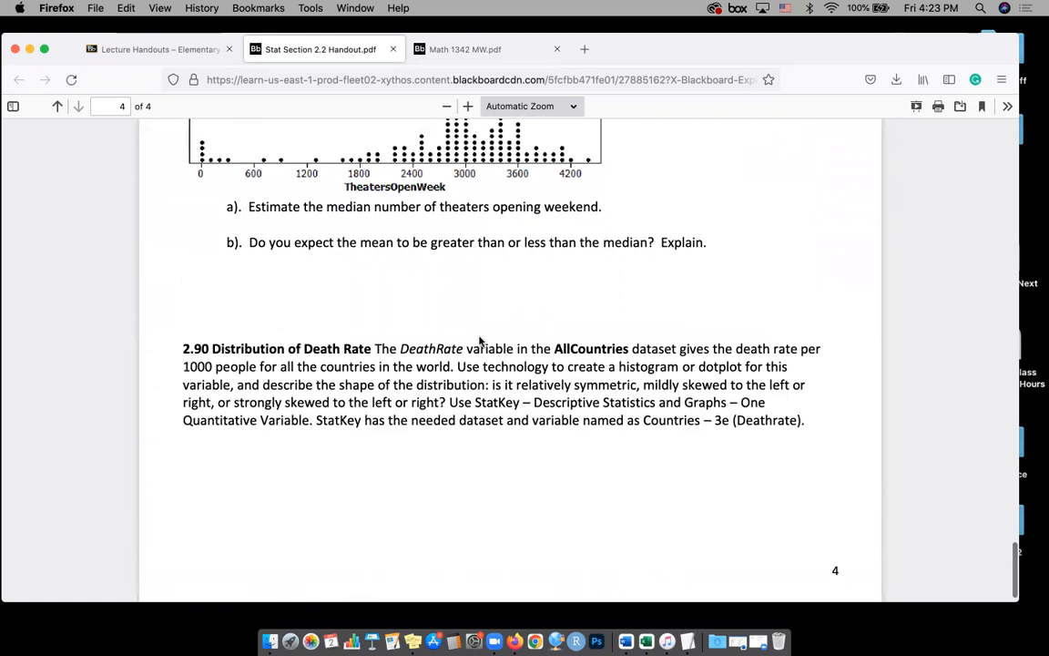
scroll(480, 340, "up", 1)
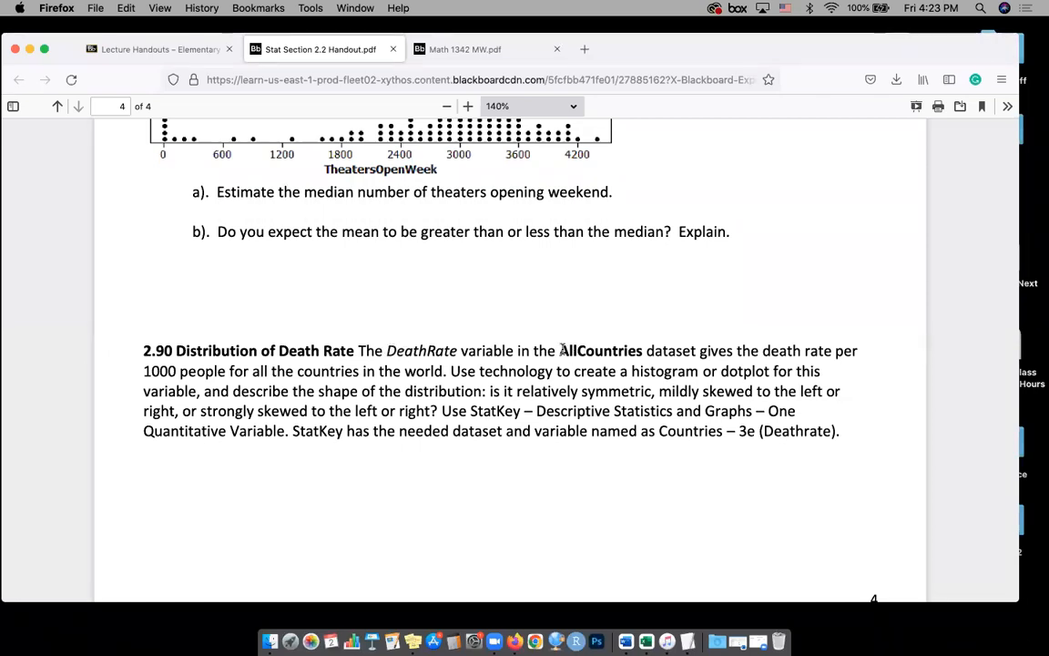
Read exercise 2.90 for its dataset and variable, the required graph, the shape question and the StatKey tool to use
left_click_drag(557, 351, 656, 352)
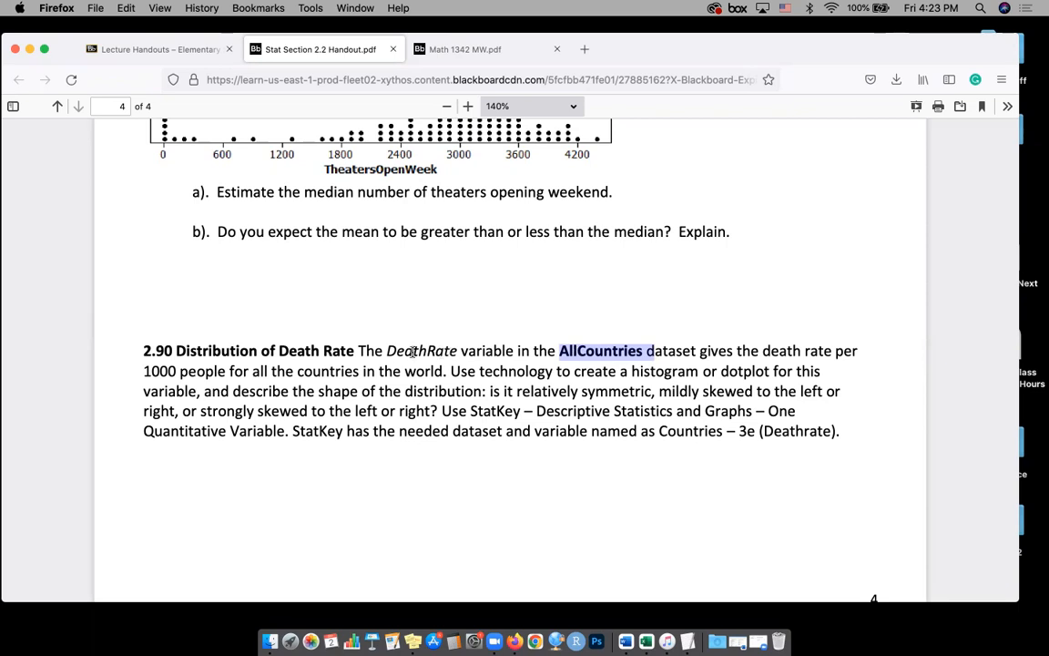
left_click_drag(385, 351, 459, 353)
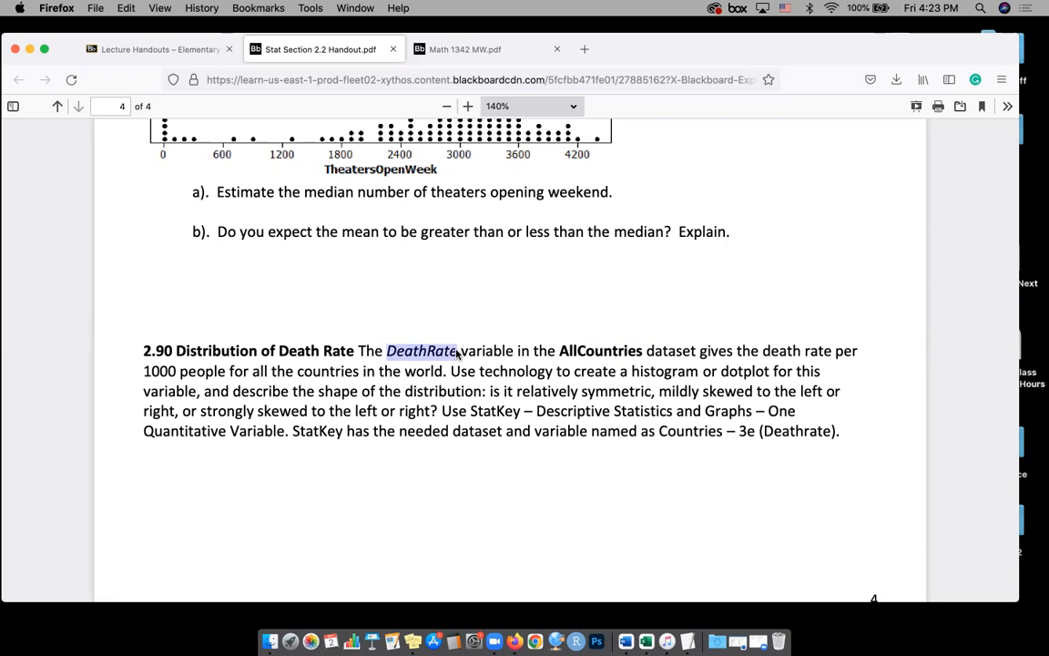
left_click_drag(480, 371, 777, 373)
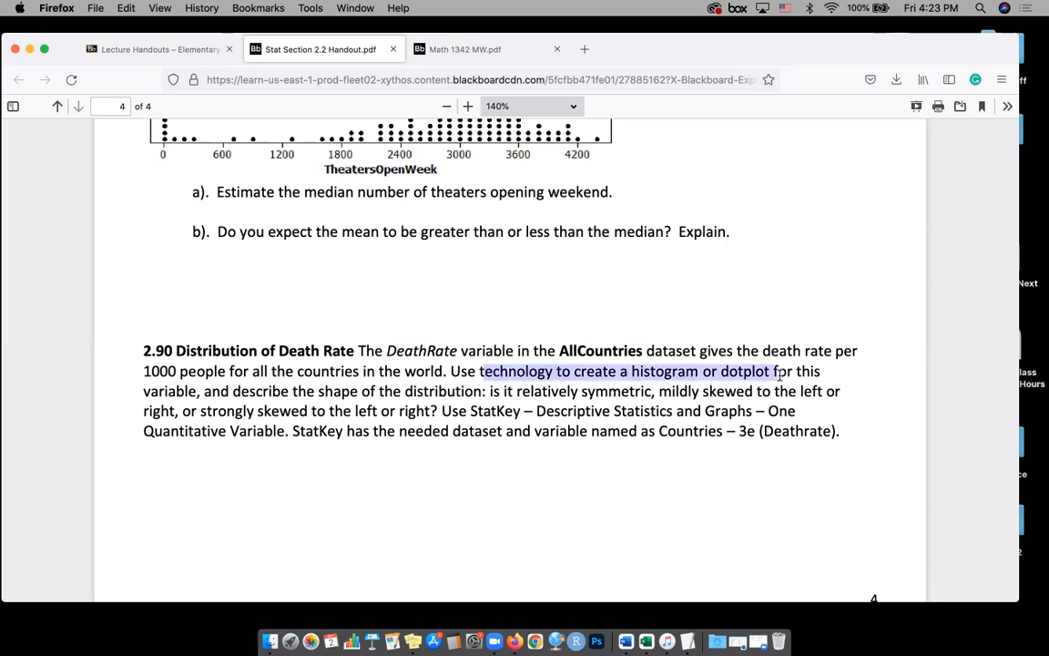
left_click_drag(780, 373, 774, 373)
left_click_drag(490, 391, 757, 393)
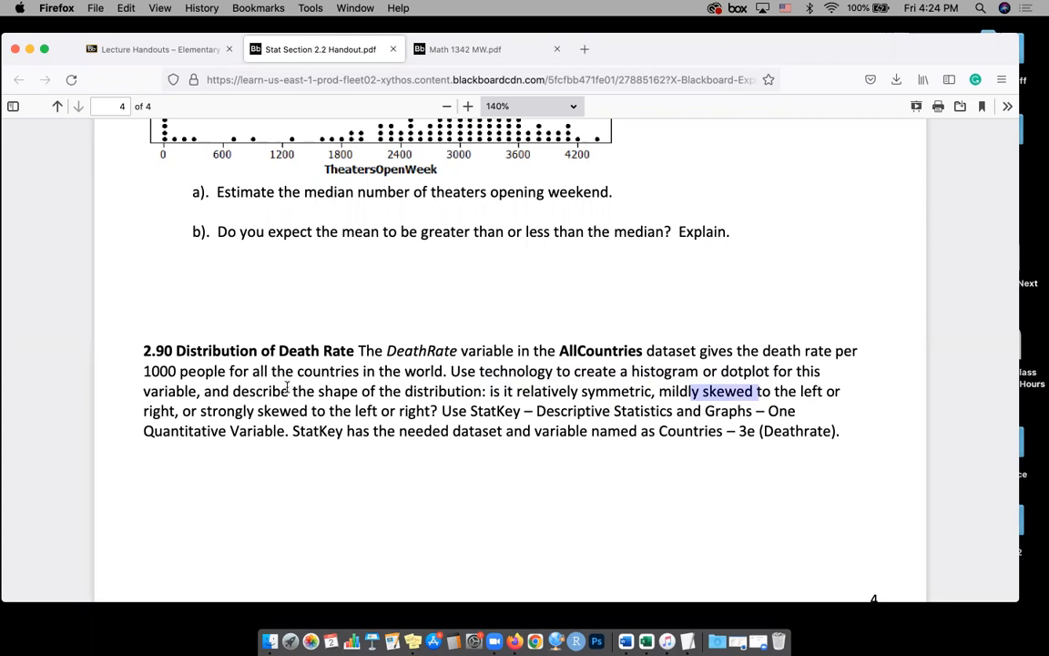
left_click(392, 372)
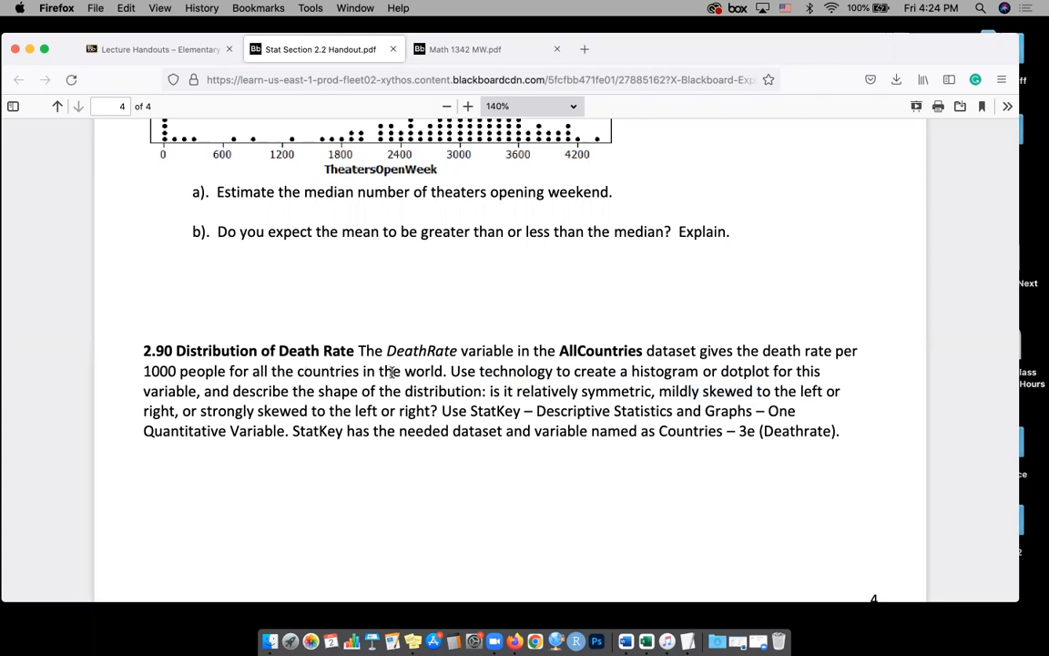
left_click_drag(442, 409, 765, 415)
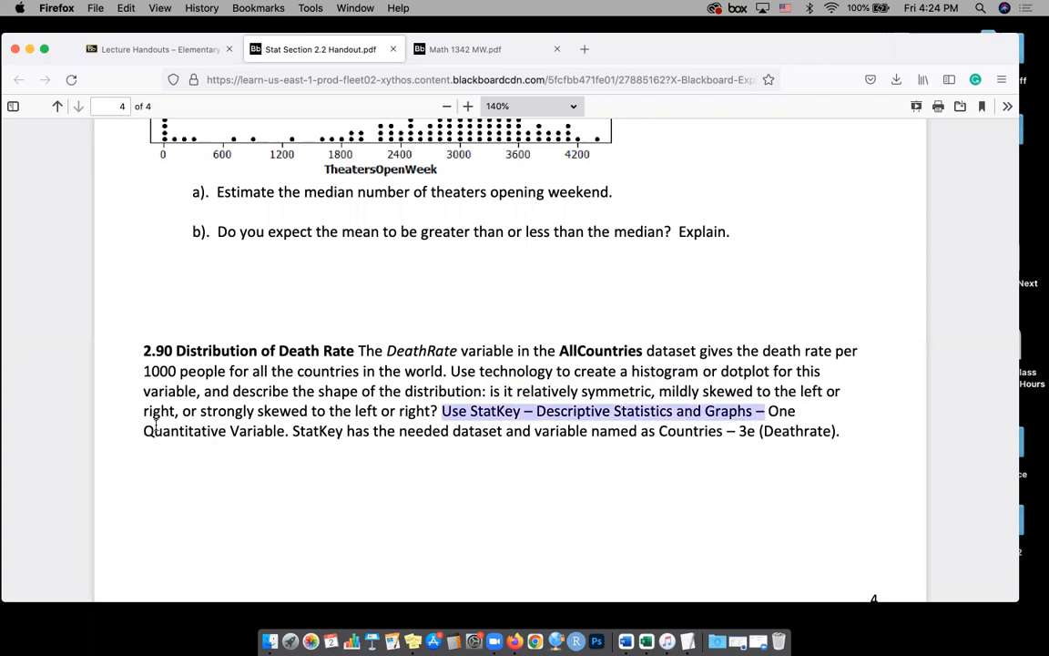
left_click_drag(145, 432, 276, 433)
left_click_drag(387, 350, 465, 353)
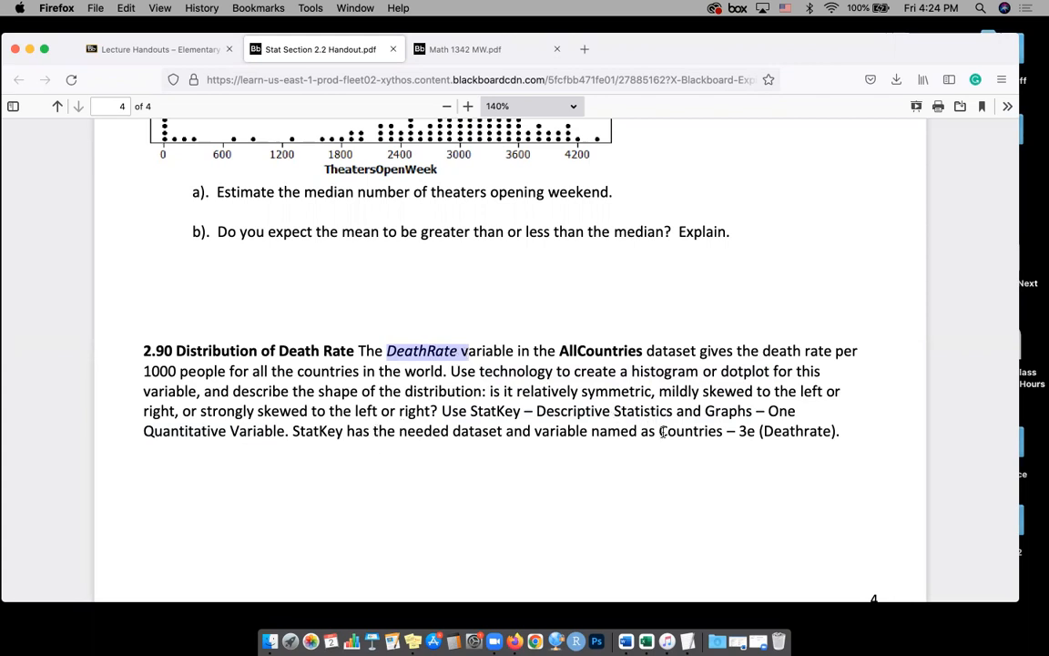
left_click_drag(662, 432, 841, 440)
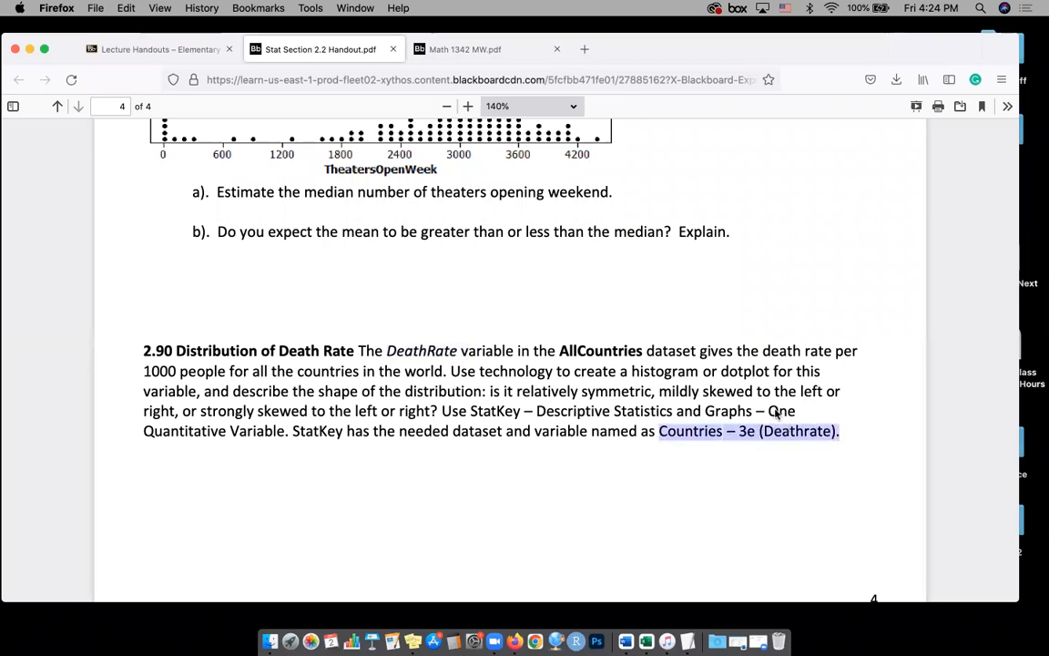
Load the StatKey site from lock5stat.com in a new browser tab and open its descriptive tool for One Quantitative Variable
left_click(585, 48)
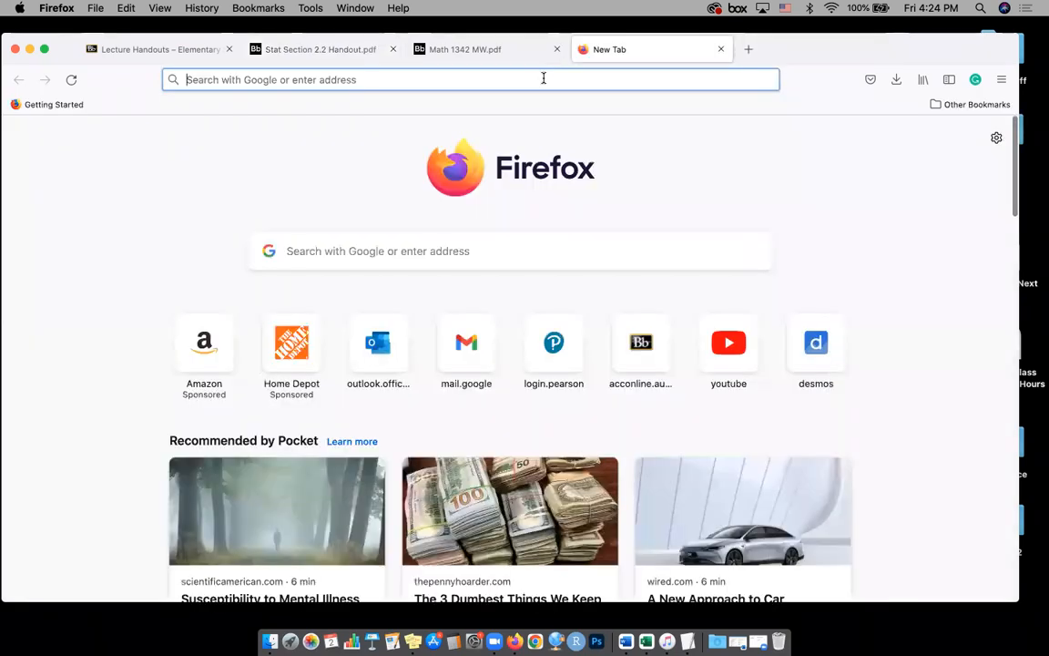
left_click(544, 77)
type("stat")
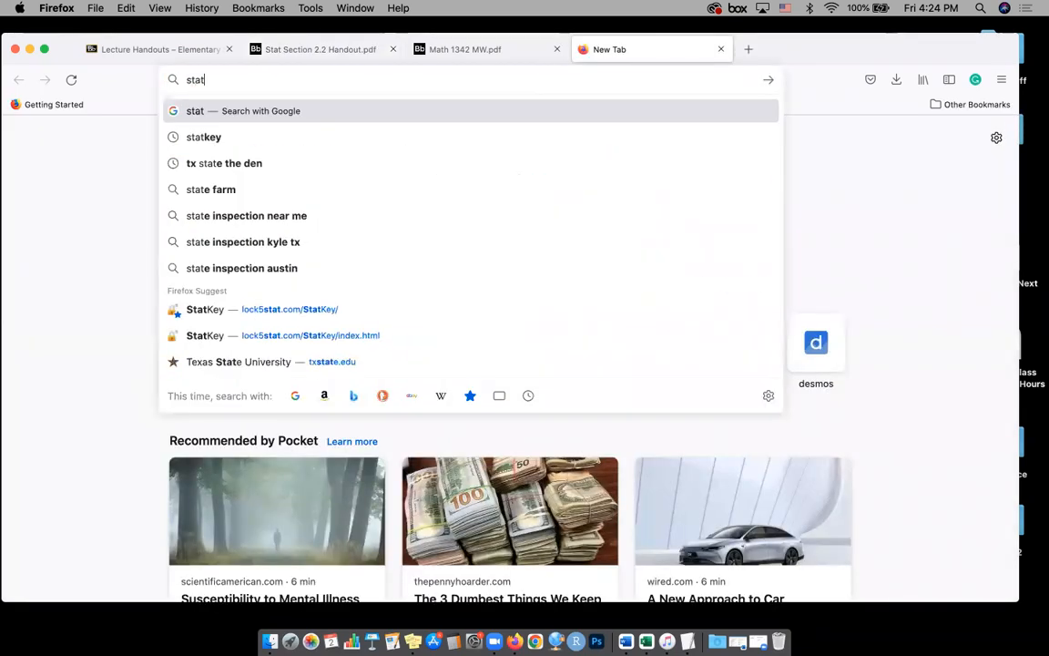
key("Down")
key("Down")
key("Down")
key("Down")
key("Down")
key("Down")
key("Down")
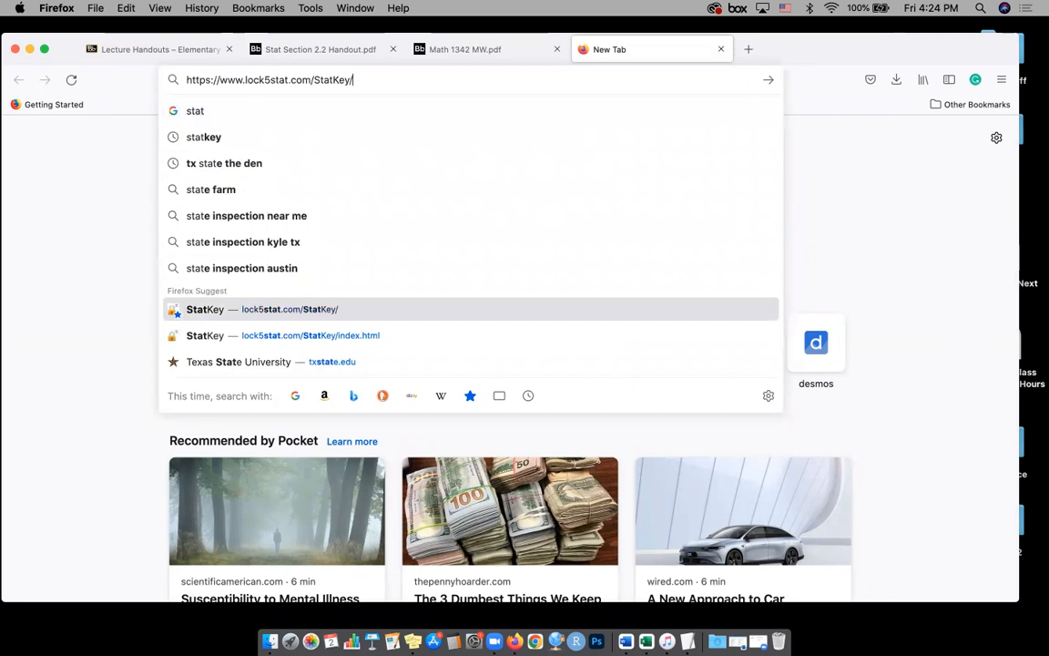
key("Return")
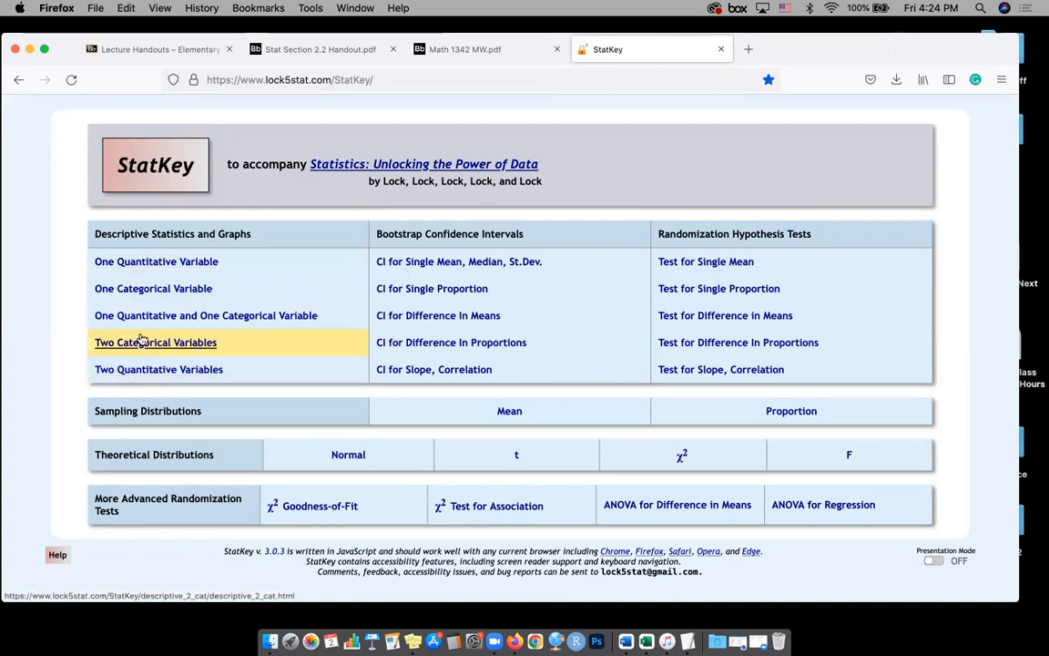
left_click(152, 262)
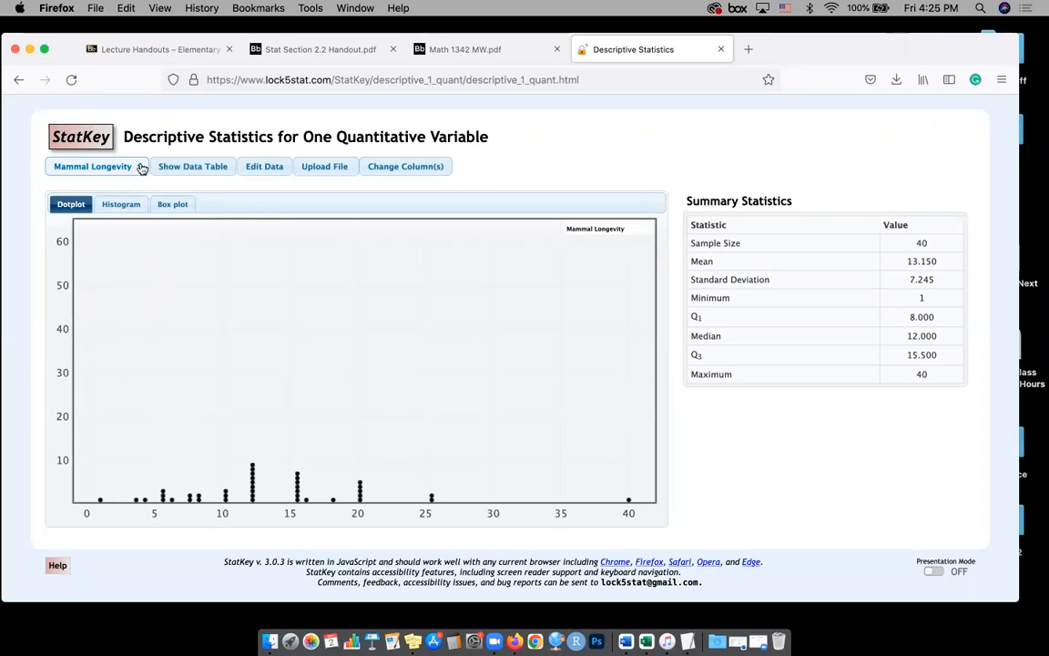
Check the dataset name in the Section 2.2 handout and load the Countries-3e (Deathrate) dataset in StatKey
left_click(142, 169)
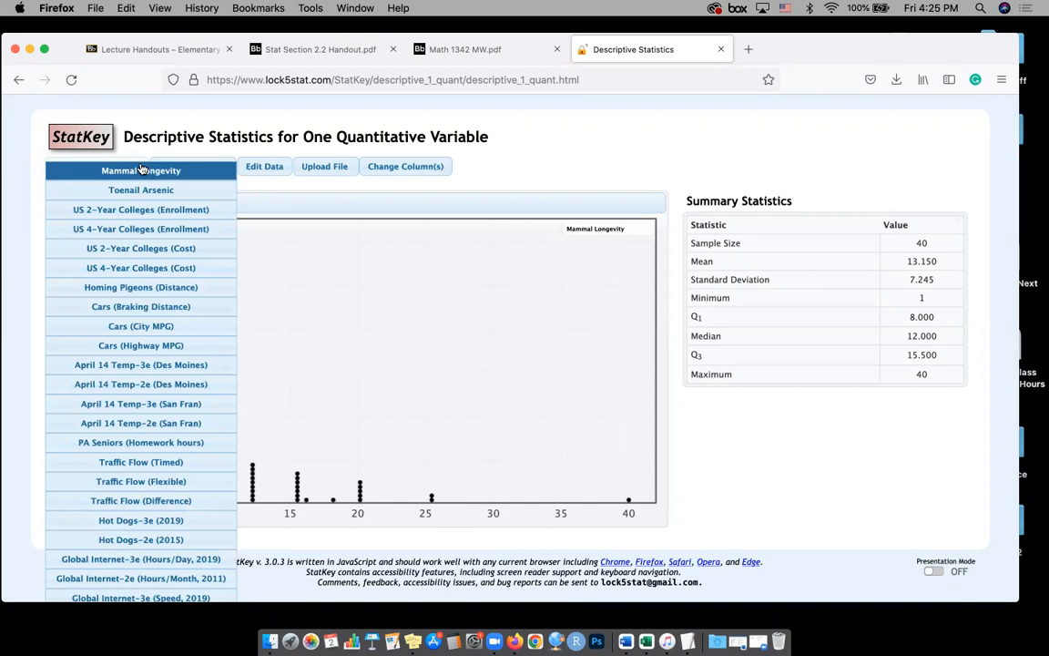
left_click(348, 50)
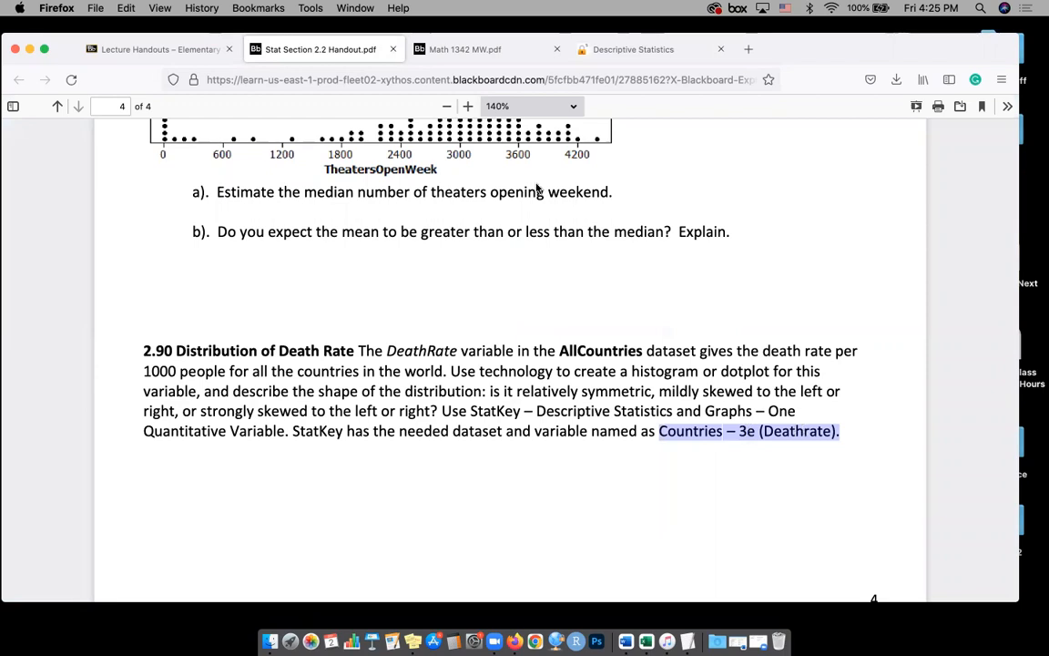
left_click(588, 49)
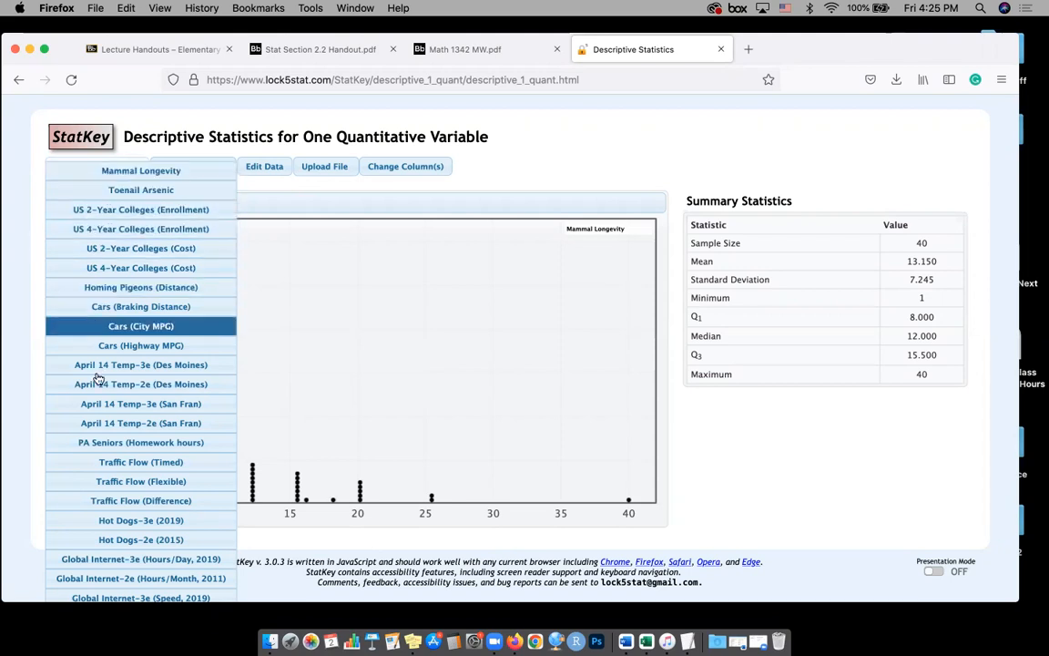
scroll(100, 411, "down", 5)
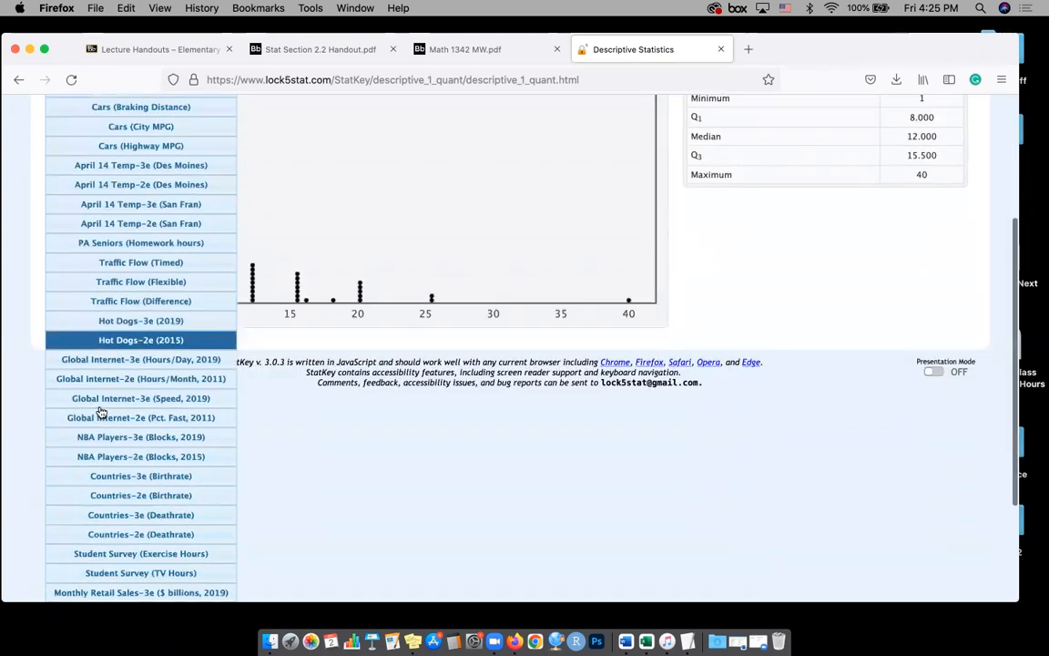
scroll(102, 410, "down", 2)
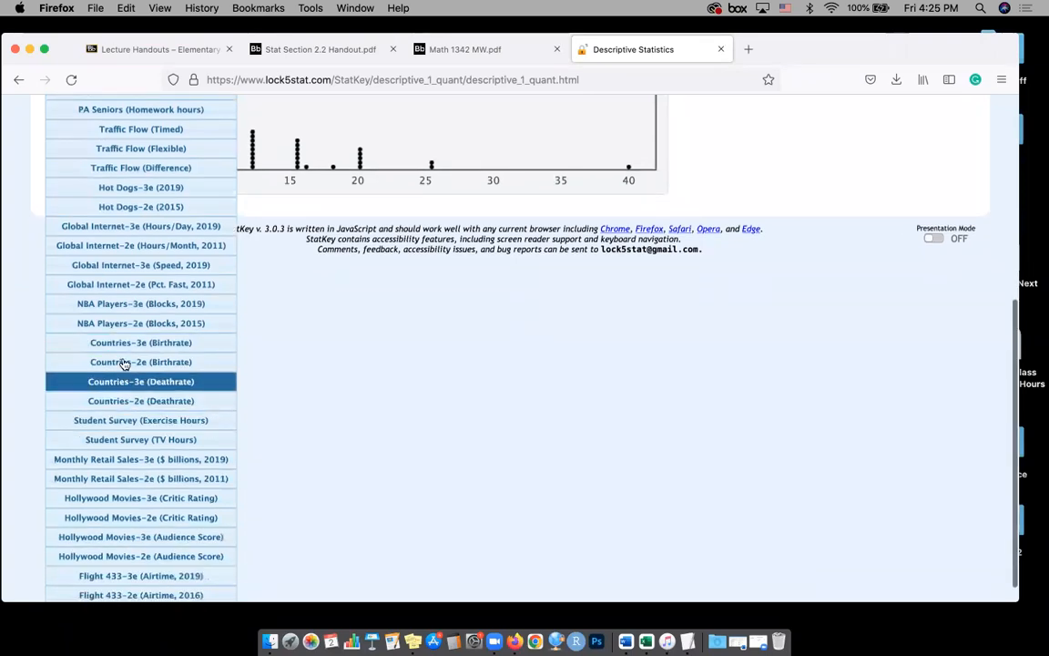
scroll(121, 378, "down", 1)
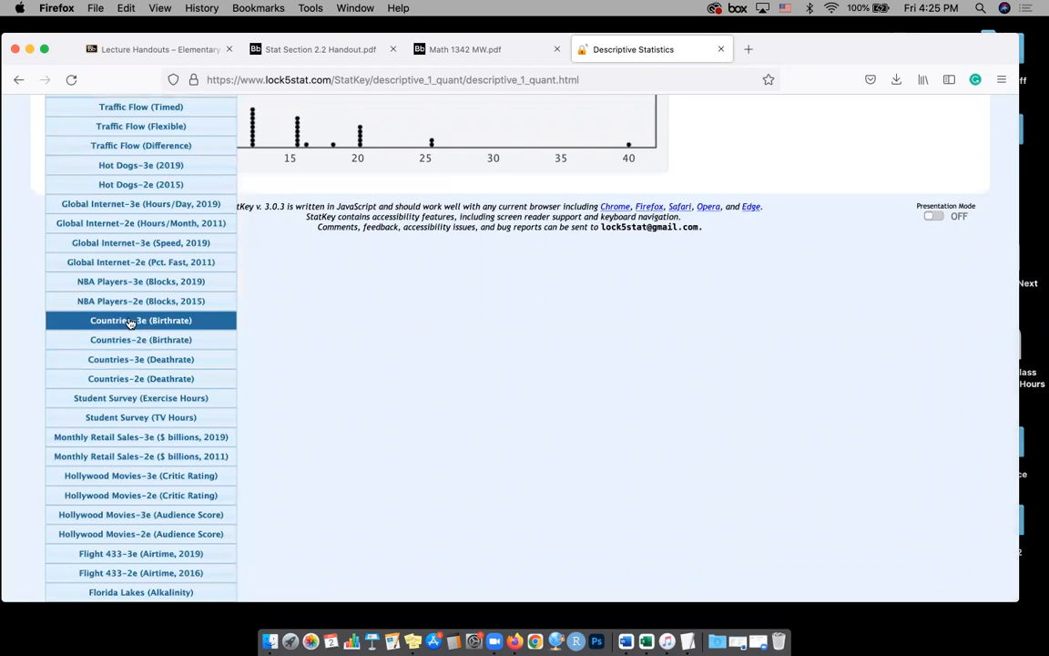
left_click(179, 362)
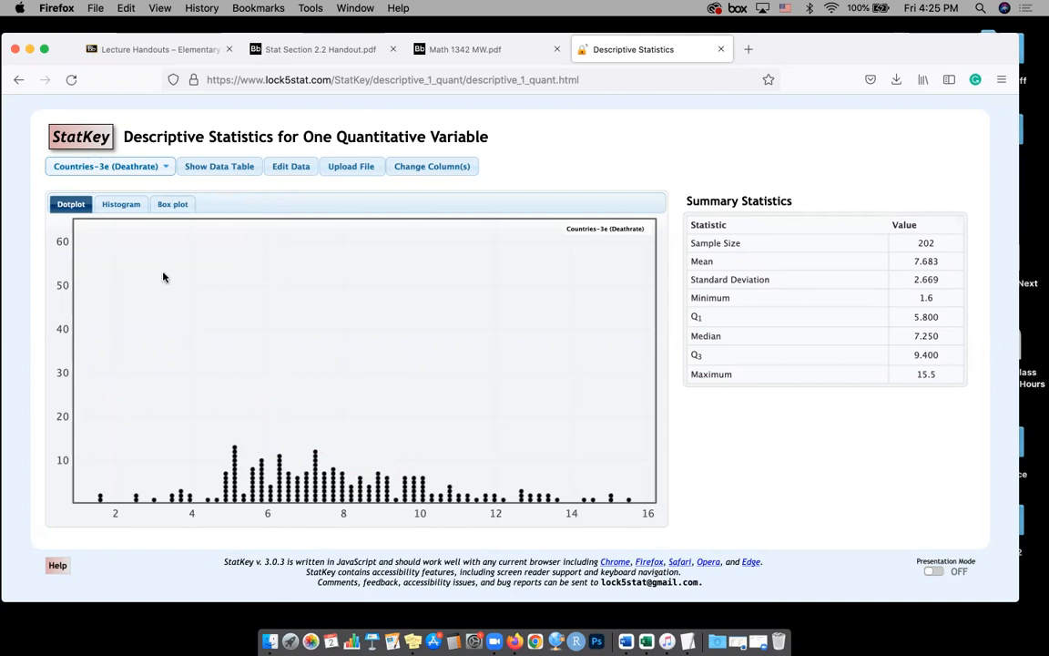
Display the death rate data as a histogram and compare its shape with the dotplot
left_click(132, 209)
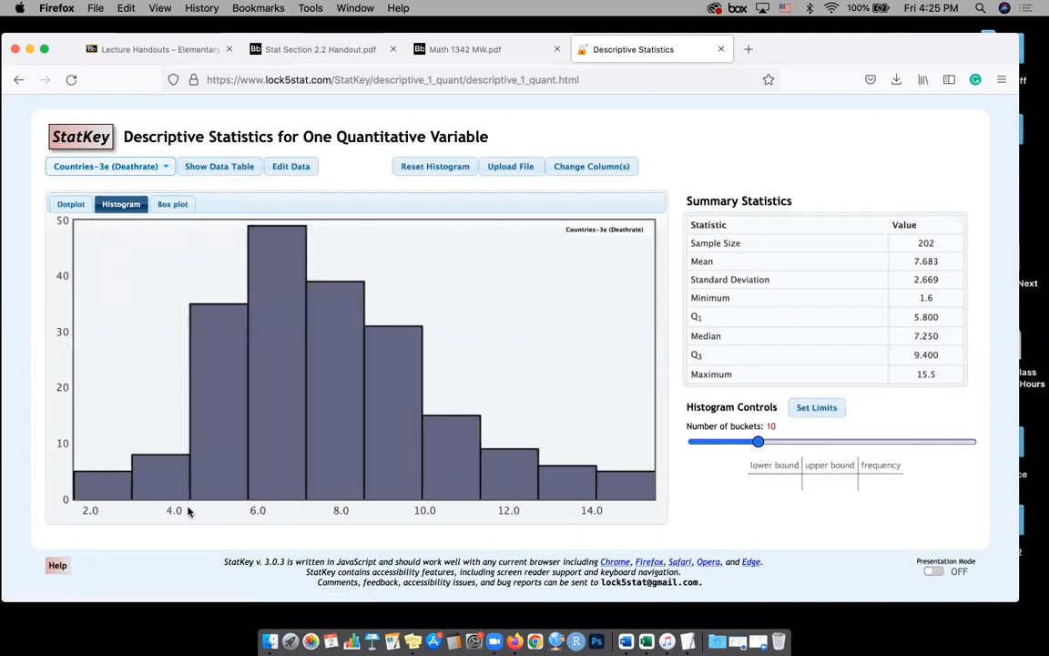
mouse_move(238, 328)
left_click(66, 202)
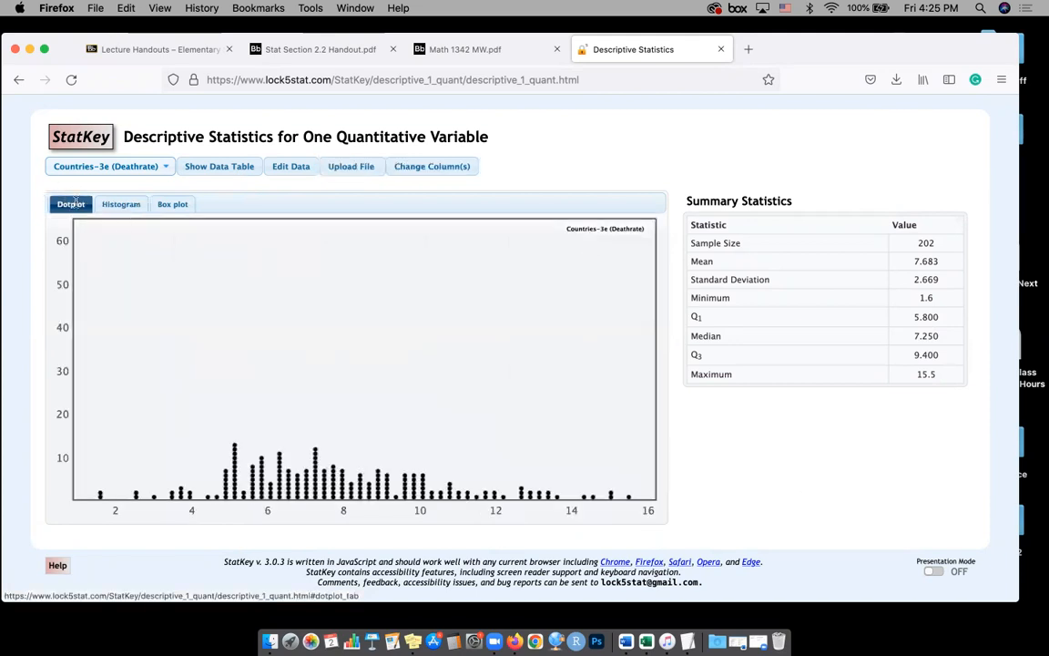
left_click(129, 204)
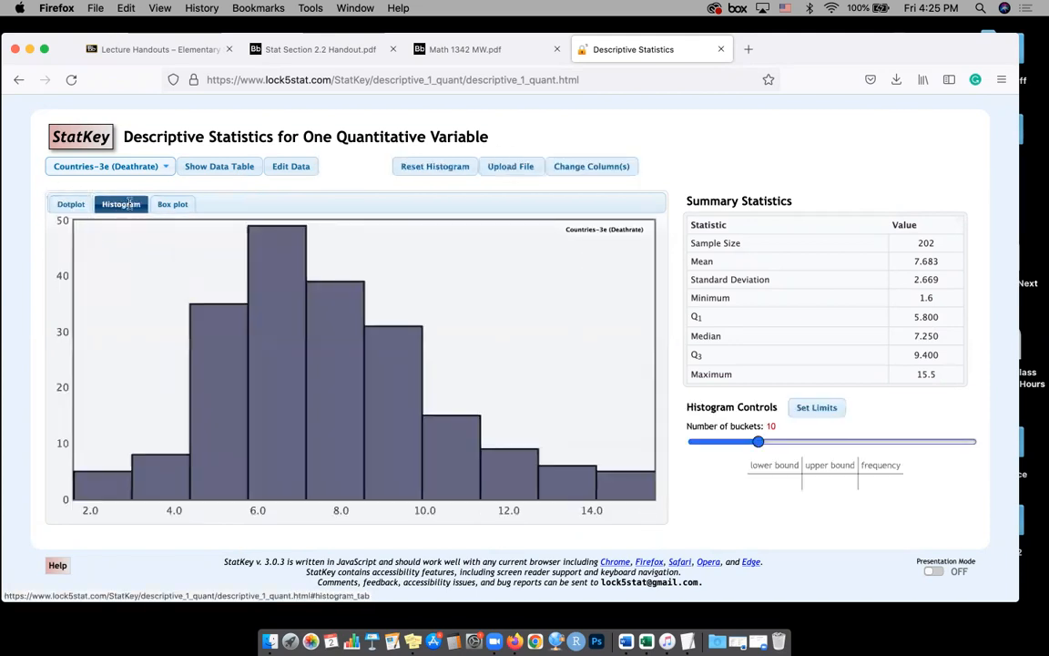
left_click(67, 204)
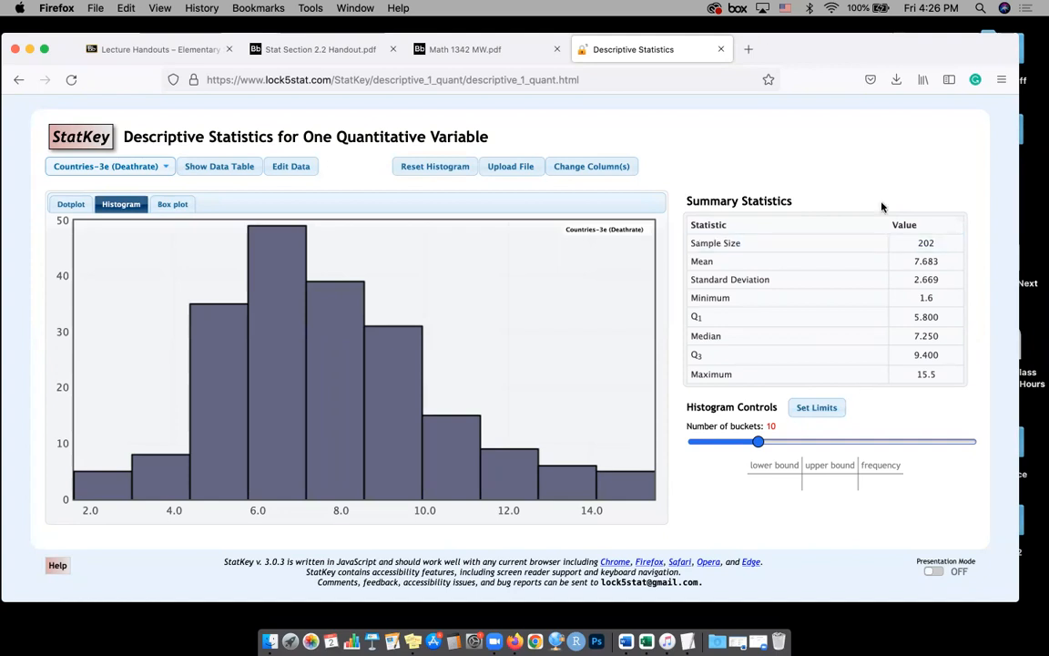
View the print preview and print settings for the StatKey histogram page, and close them without saving a PDF
left_click(1001, 81)
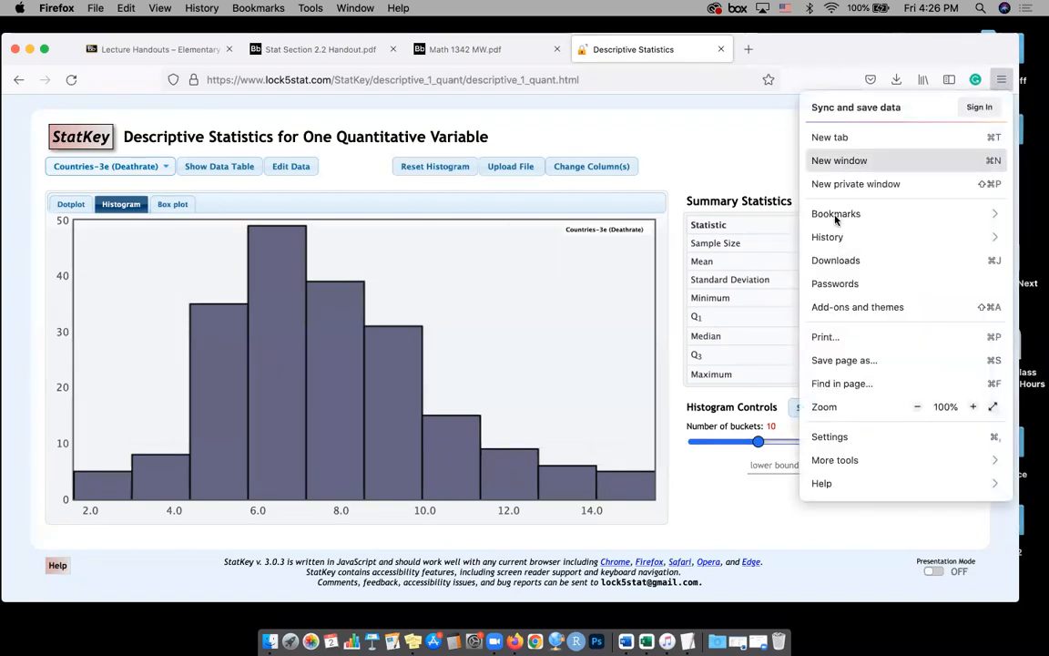
left_click(824, 337)
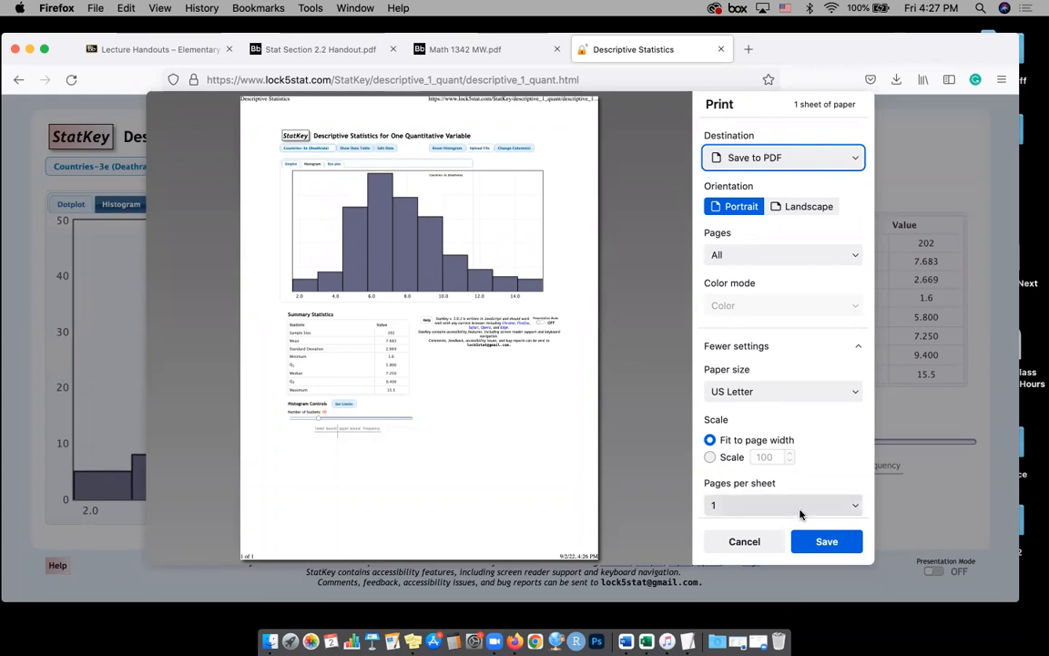
left_click(745, 541)
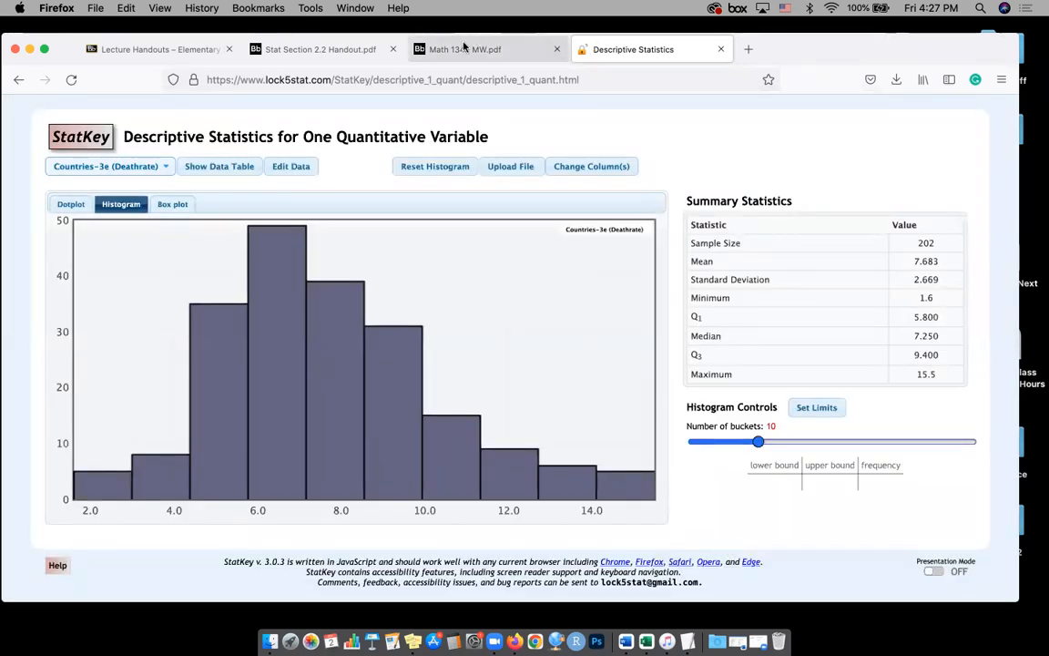
Return to the Elementary Statistics course in Blackboard and open its Course Materials Fall22 page
left_click(341, 50)
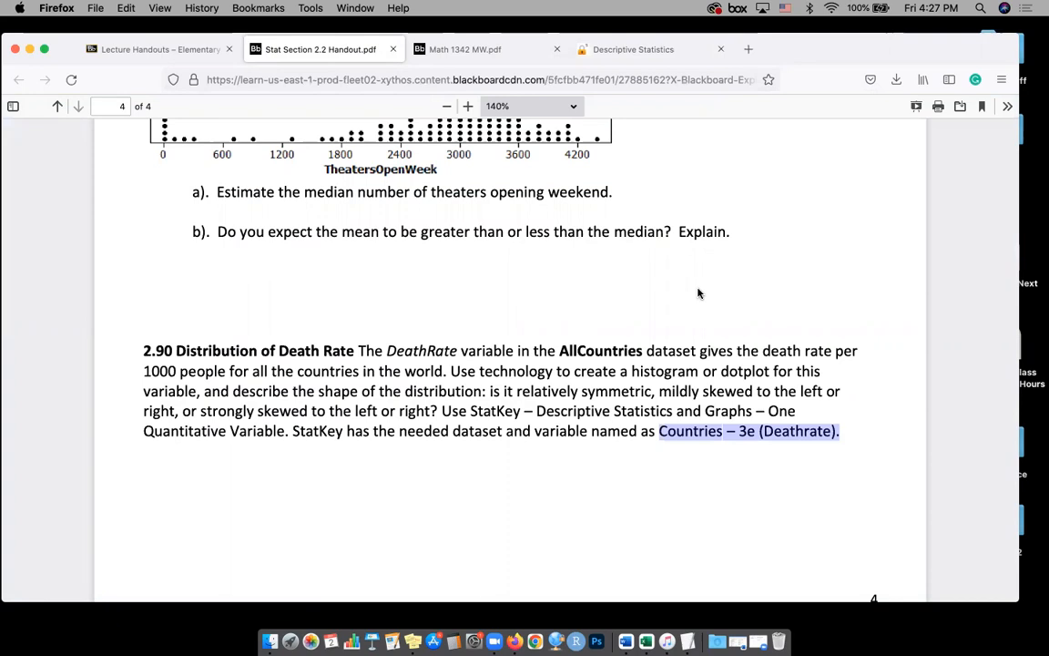
left_click(179, 53)
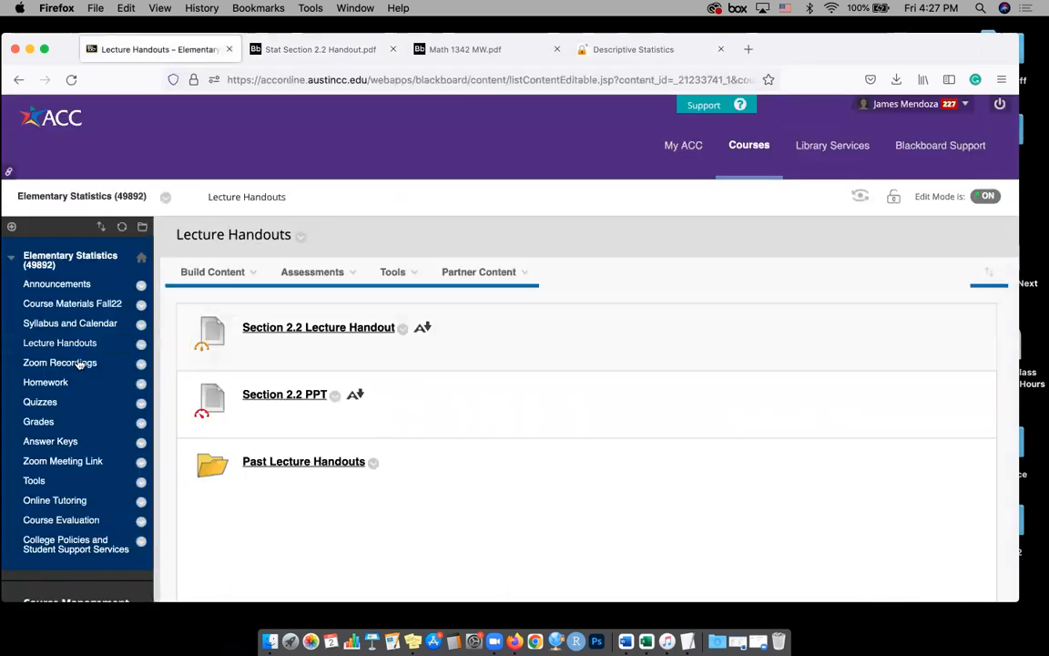
left_click(77, 308)
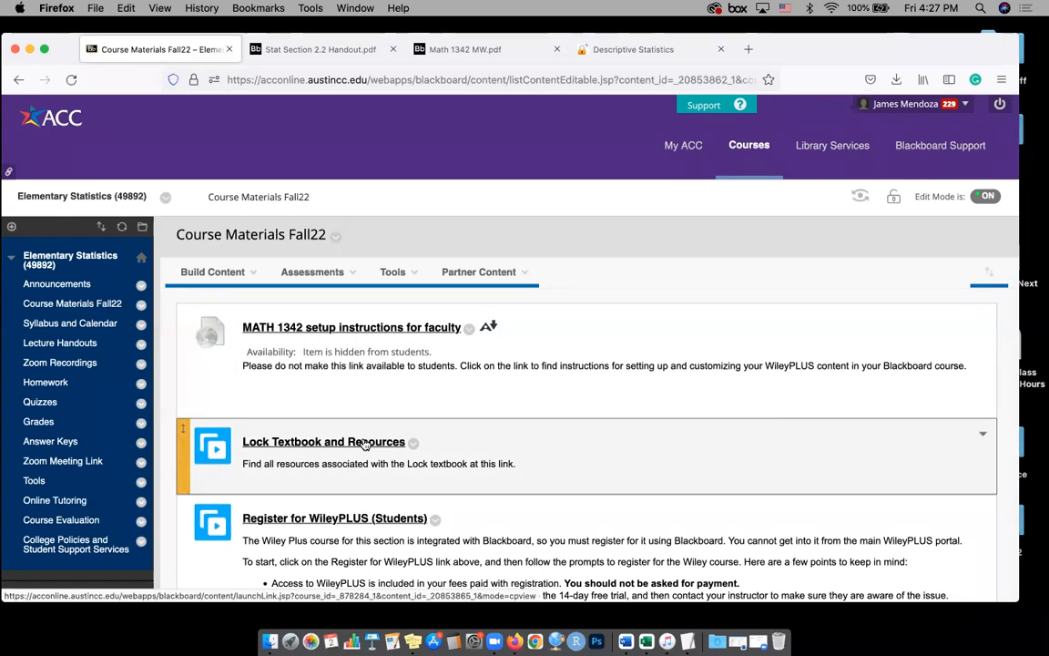
Open Lock Textbook and Resources in Wiley and expand the Course-Wide Resources section
left_click(364, 444)
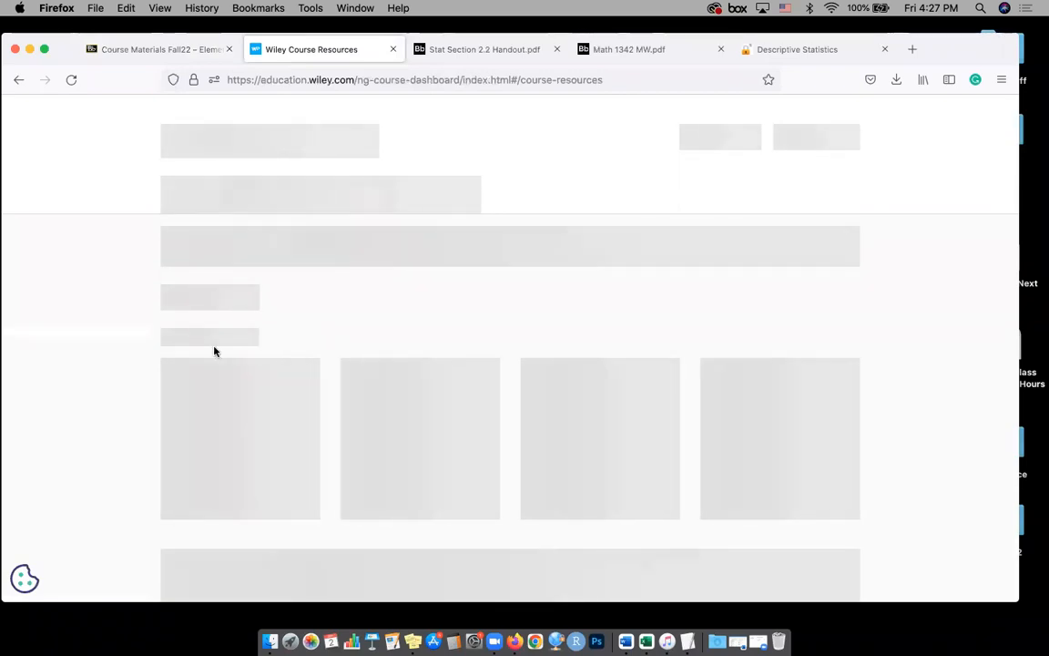
scroll(258, 415, "down", 4)
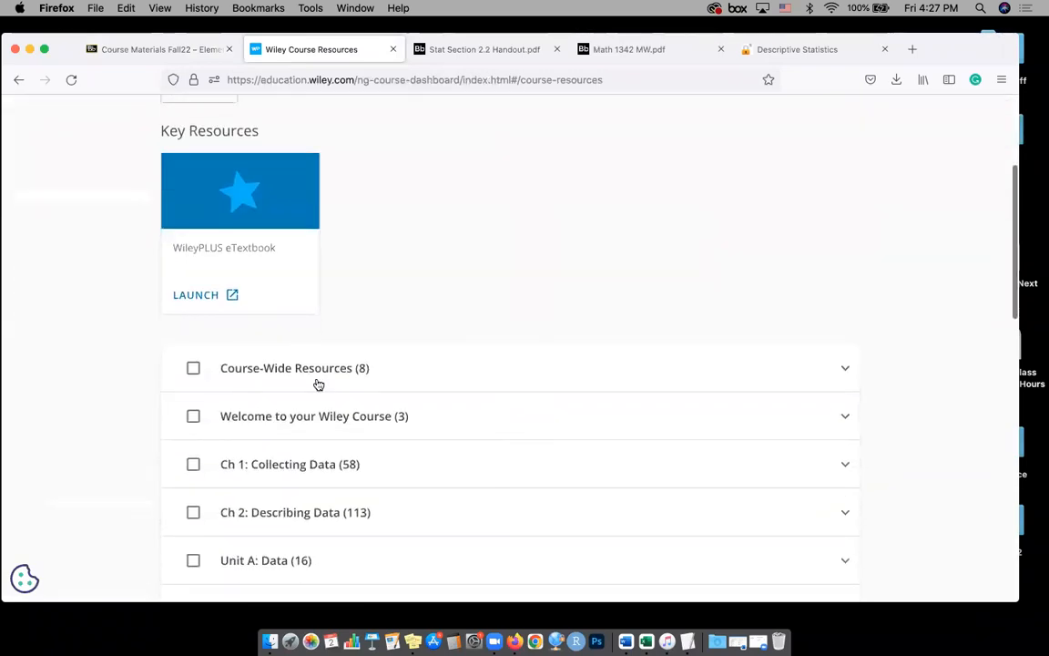
left_click(305, 369)
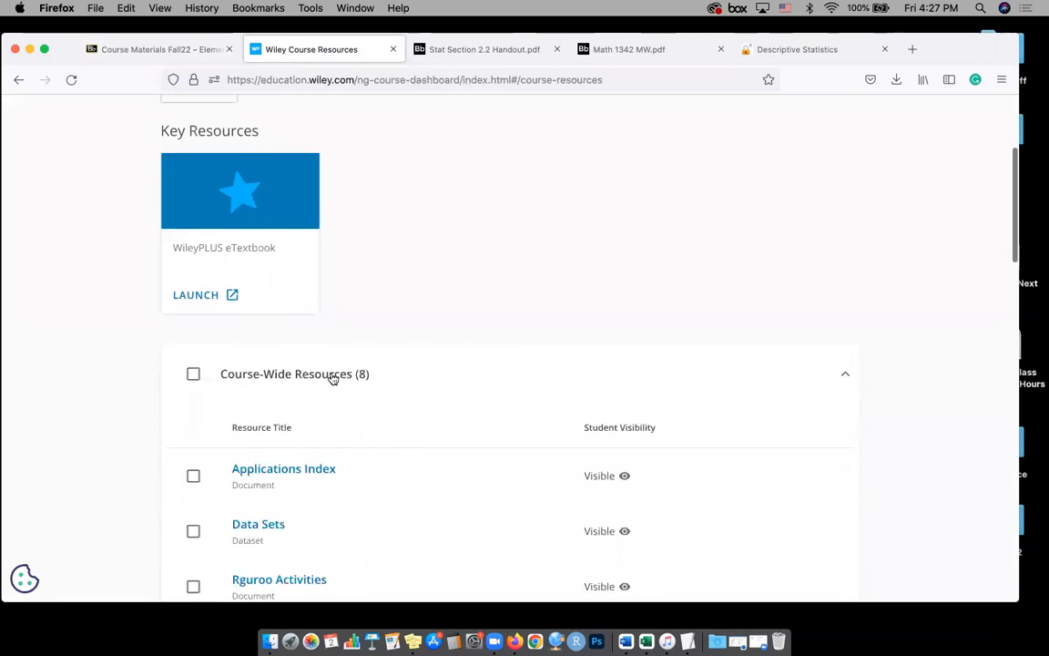
scroll(334, 377, "down", 2)
scroll(362, 331, "down", 3)
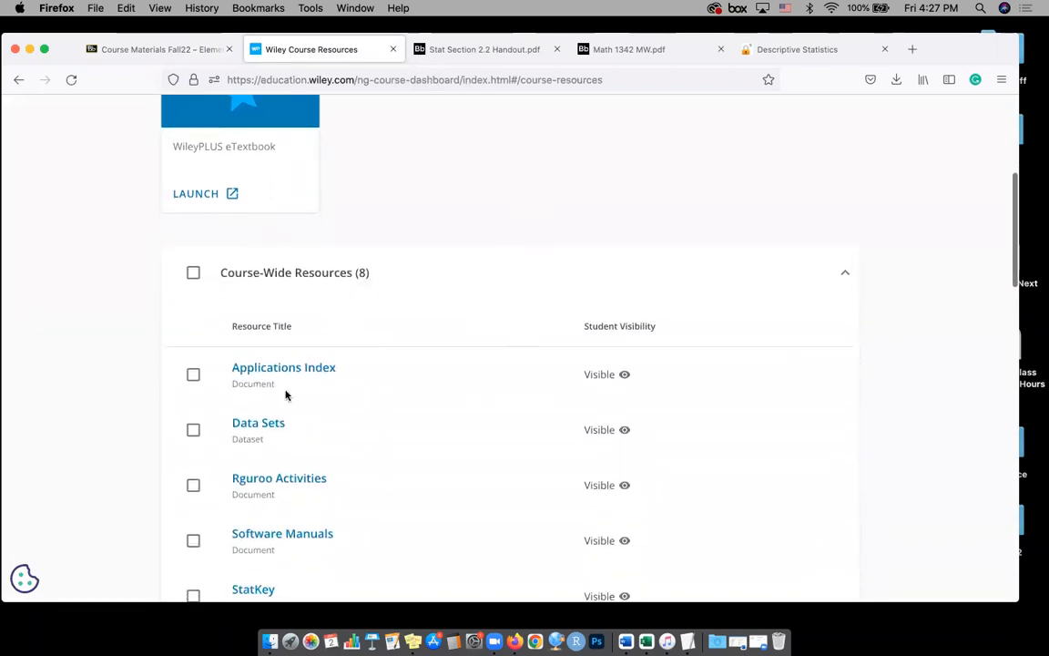
Open the textbook's Data Sets index and download the AllCountries dataset in CSV format
left_click(262, 425)
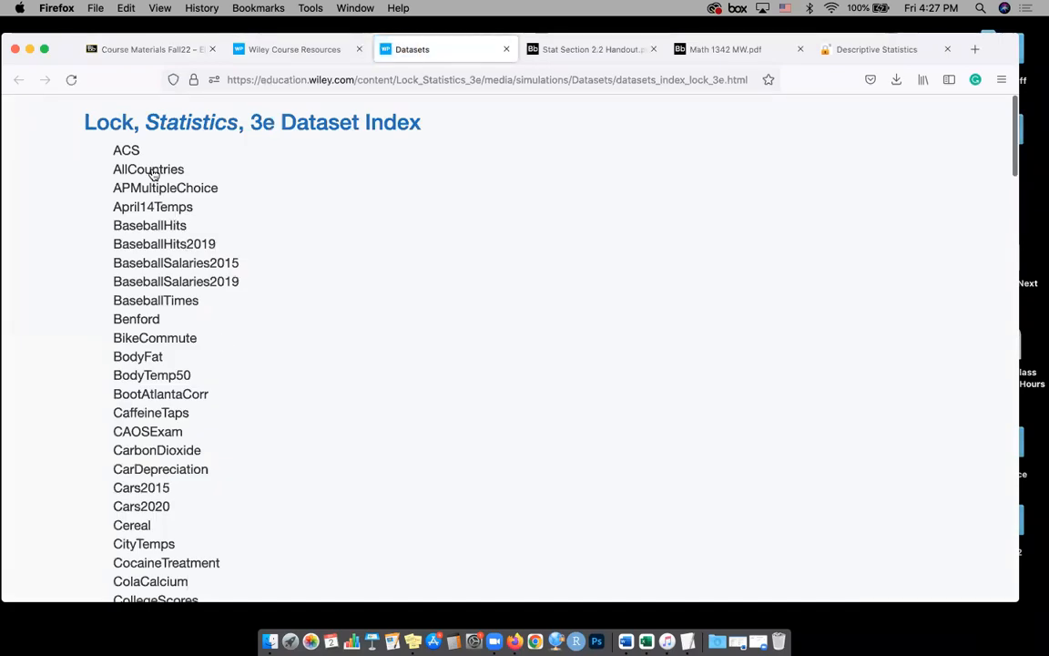
left_click(151, 170)
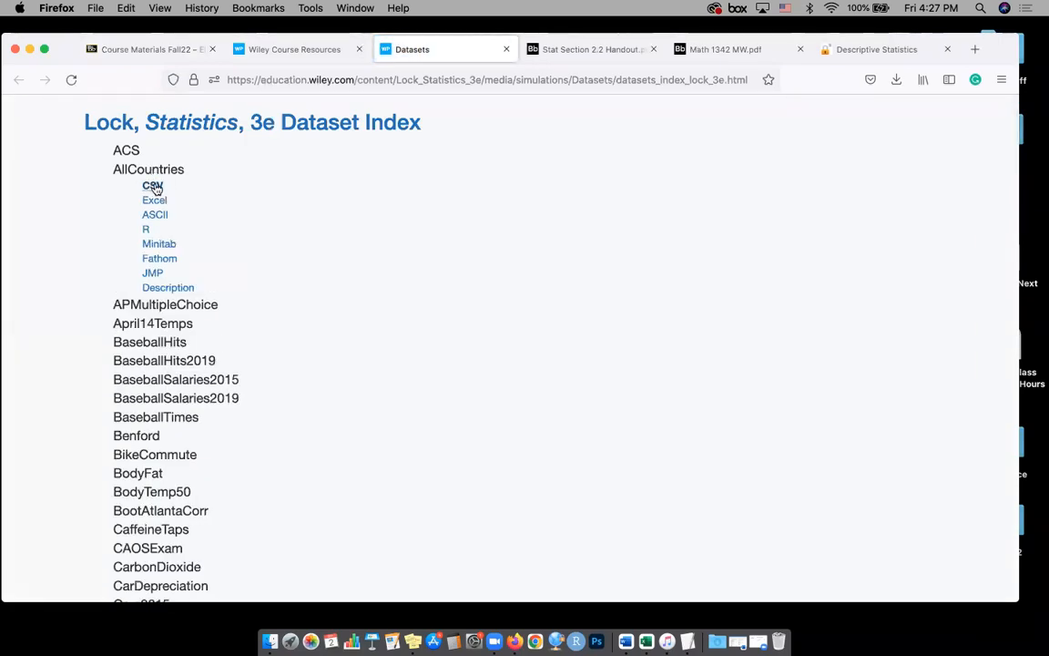
left_click(154, 185)
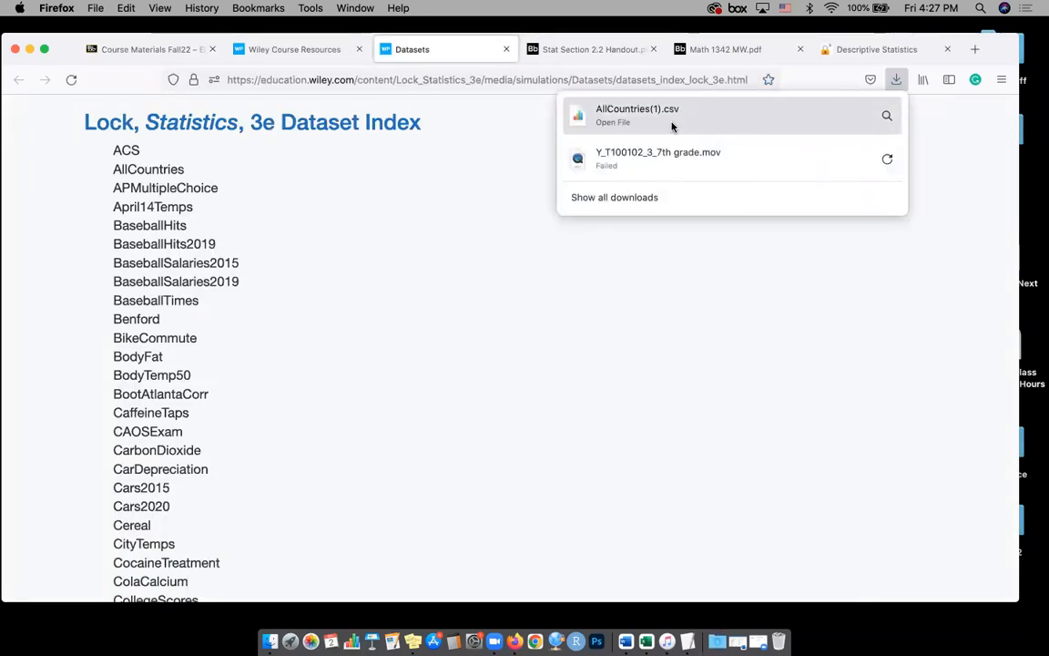
Return to StatKey and start a fresh Descriptive Statistics session for One Quantitative Variable
left_click(810, 51)
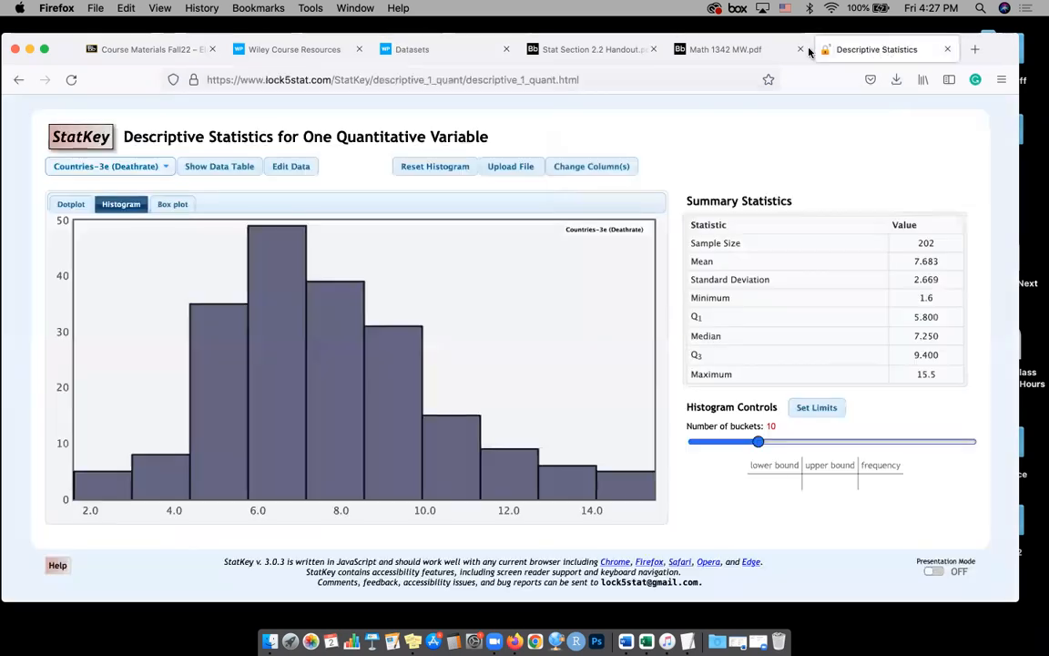
left_click(76, 129)
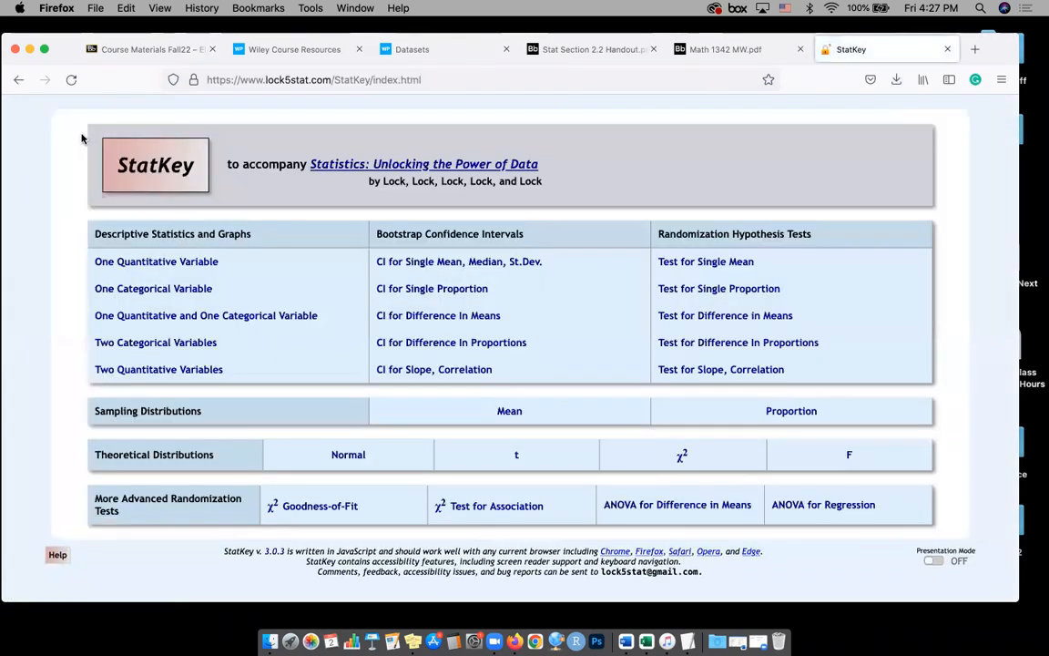
left_click(156, 261)
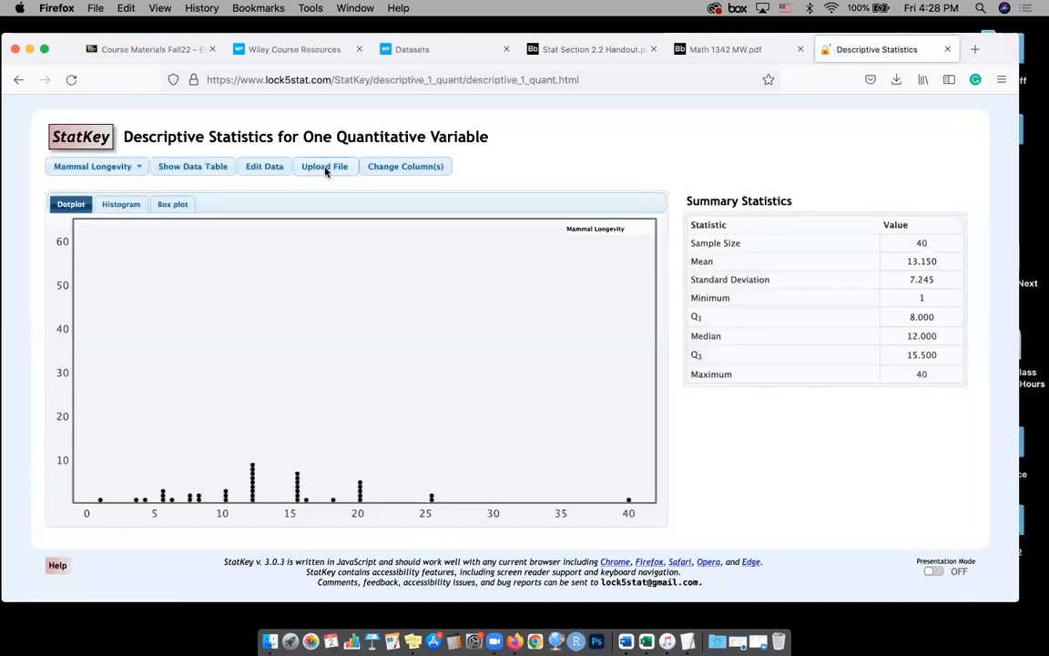
Upload the newly downloaded AllCountries(1).csv file from the Downloads folder into StatKey
left_click(324, 168)
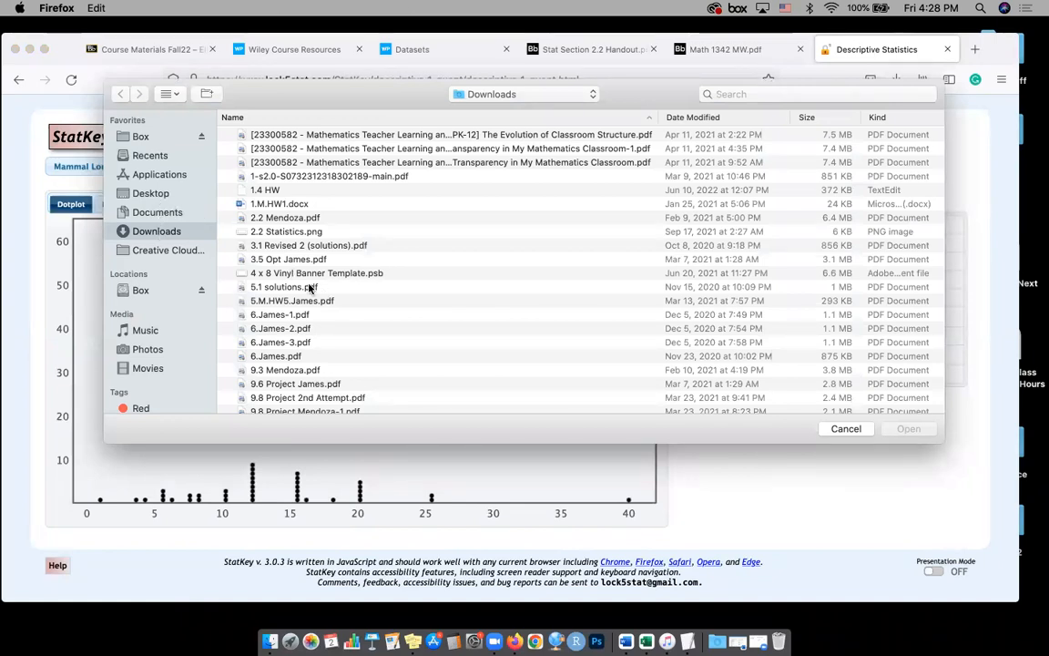
scroll(309, 288, "down", 15)
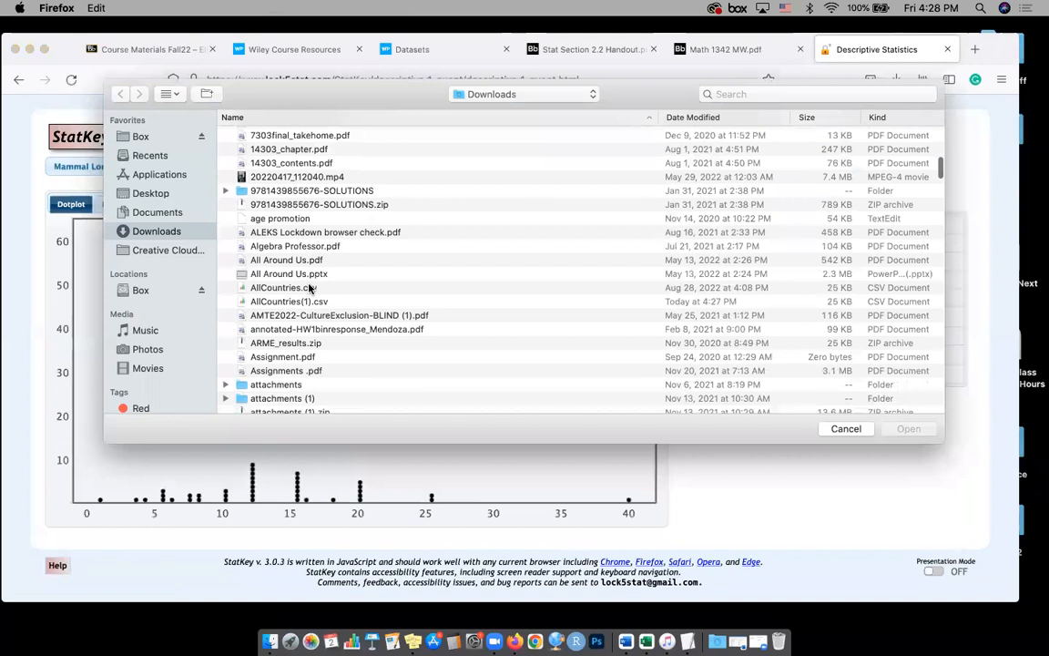
scroll(313, 310, "down", 4)
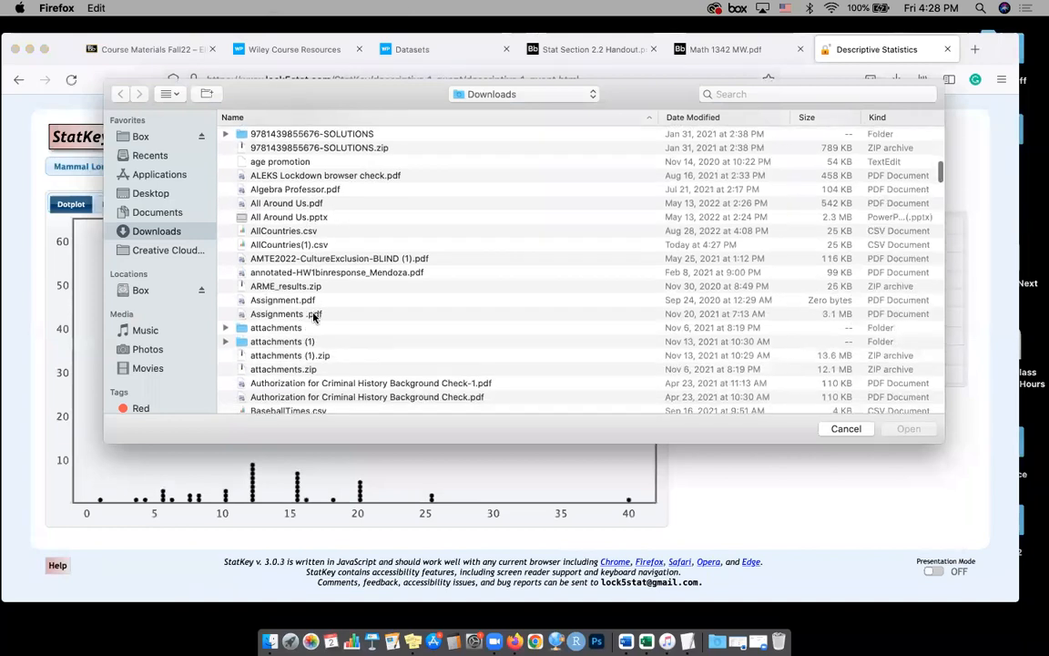
scroll(314, 316, "down", 4)
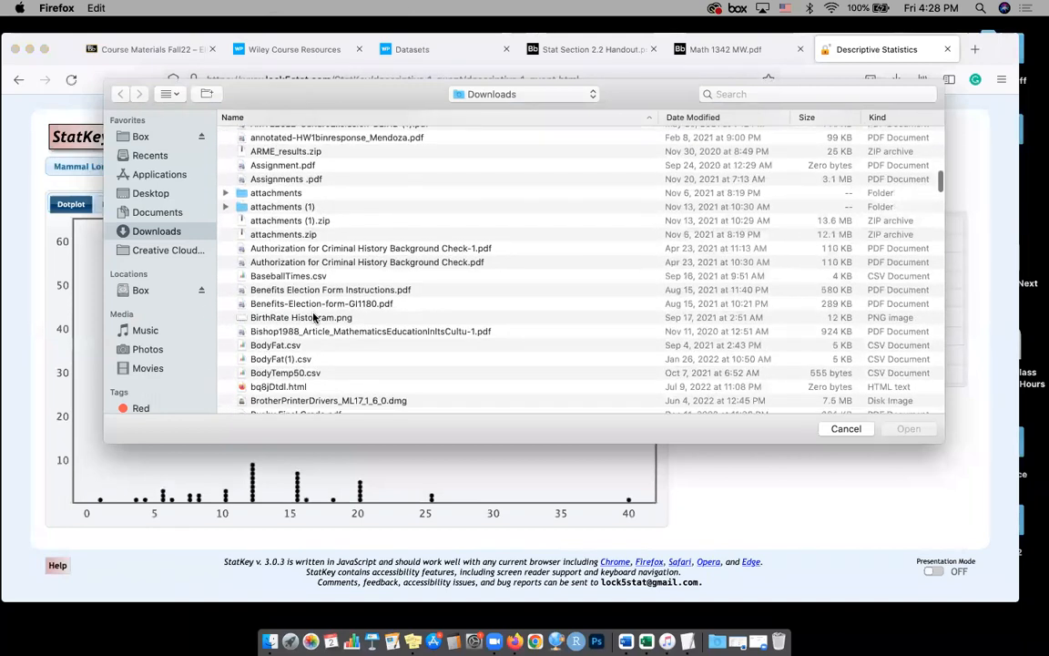
scroll(313, 316, "up", 3)
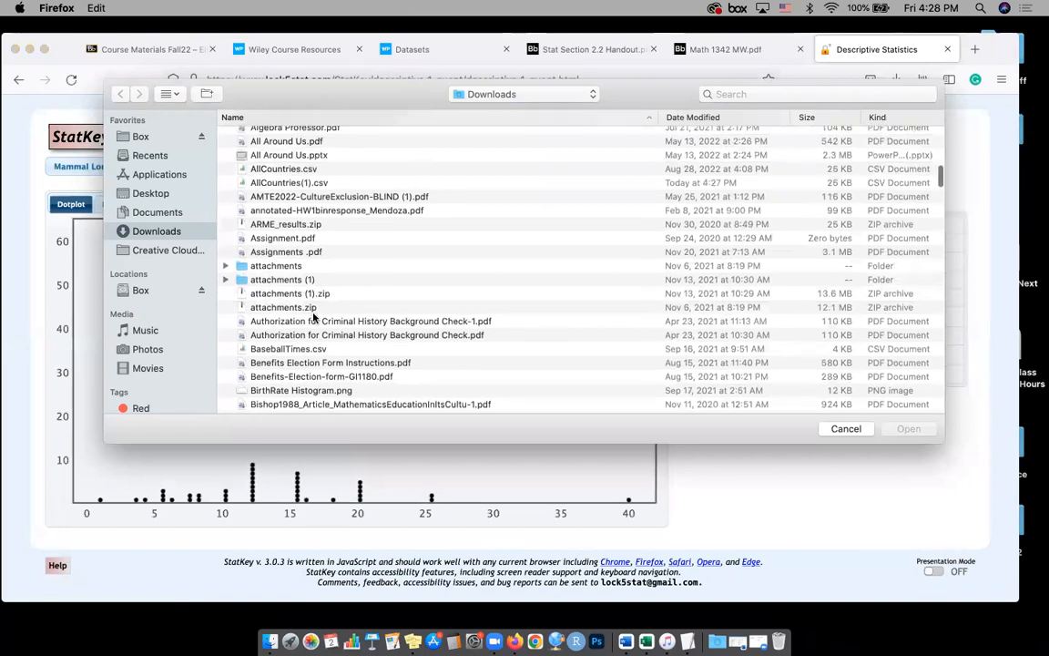
left_click(283, 197)
left_click(287, 211)
left_click(282, 198)
left_click(285, 211)
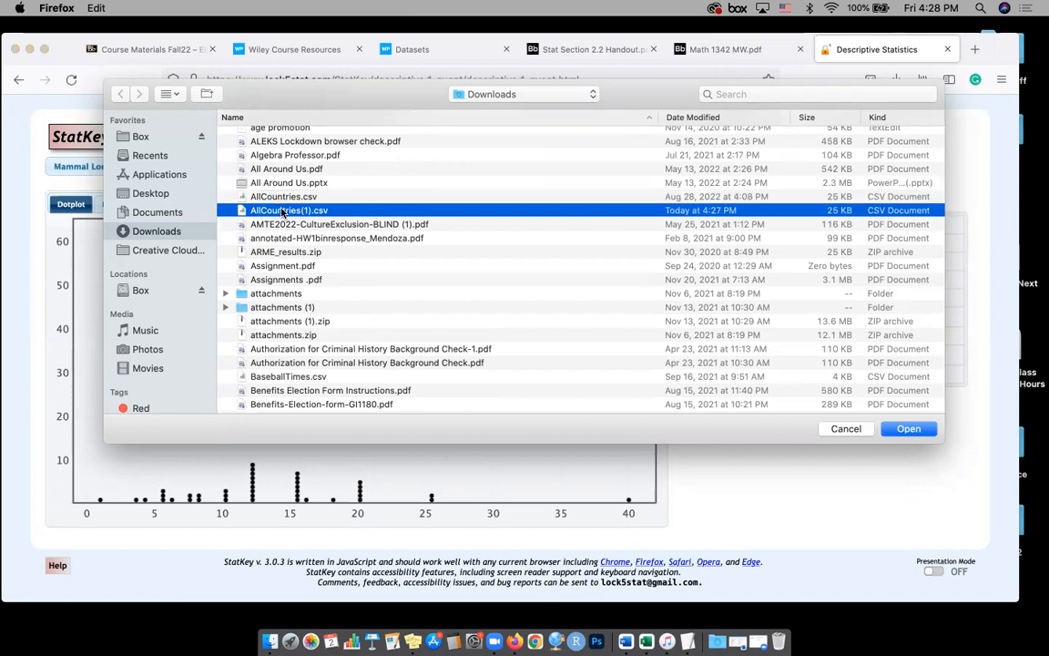
double_click(282, 212)
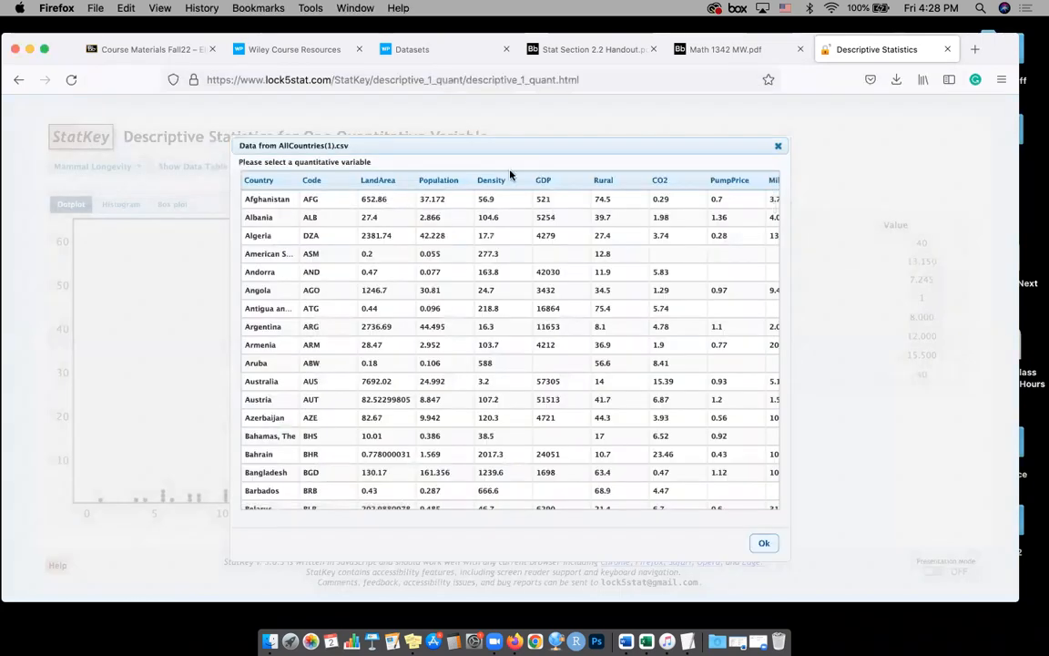
Choose the DeathRate column as the quantitative variable and display its data as a histogram
left_click(724, 187)
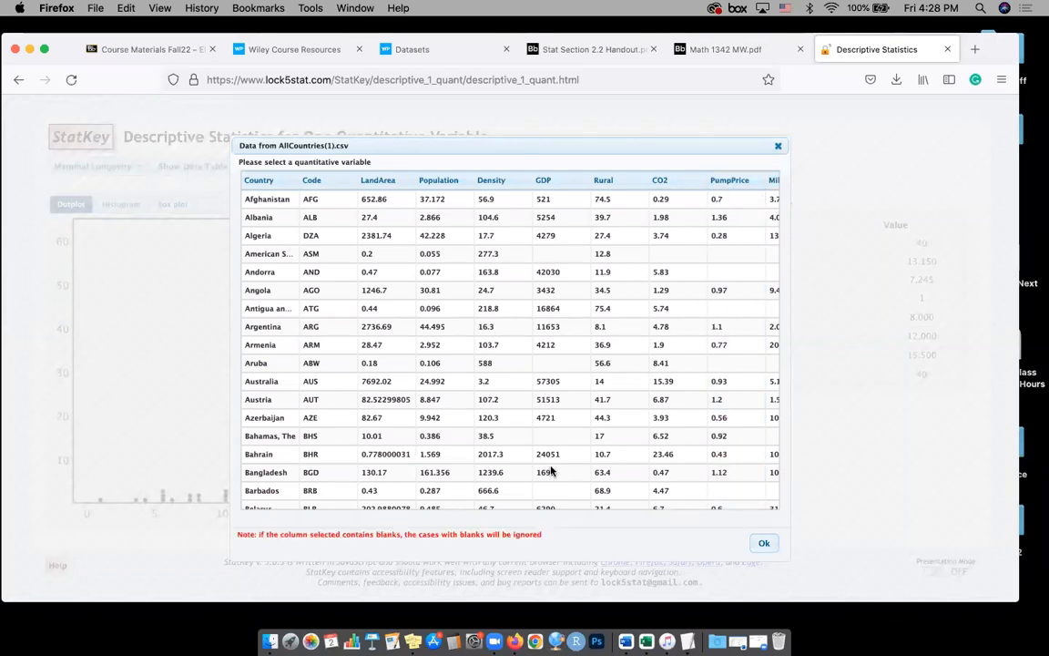
scroll(551, 471, "down", 5)
mouse_move(398, 506)
left_mouse_down()
mouse_move(772, 534)
mouse_move(716, 532)
left_mouse_up()
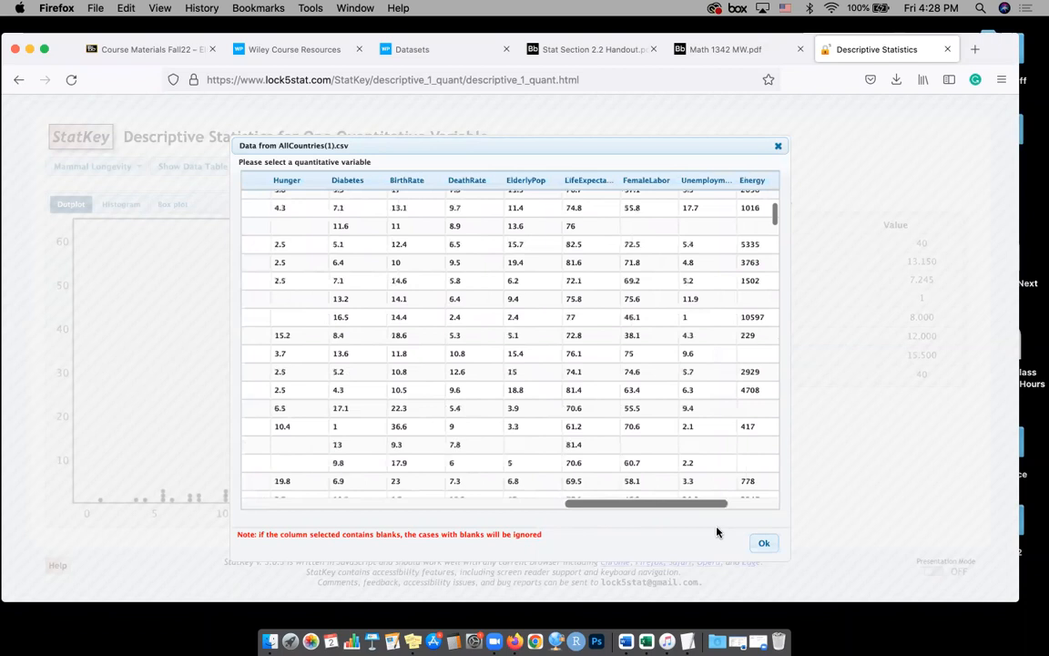
left_click(474, 185)
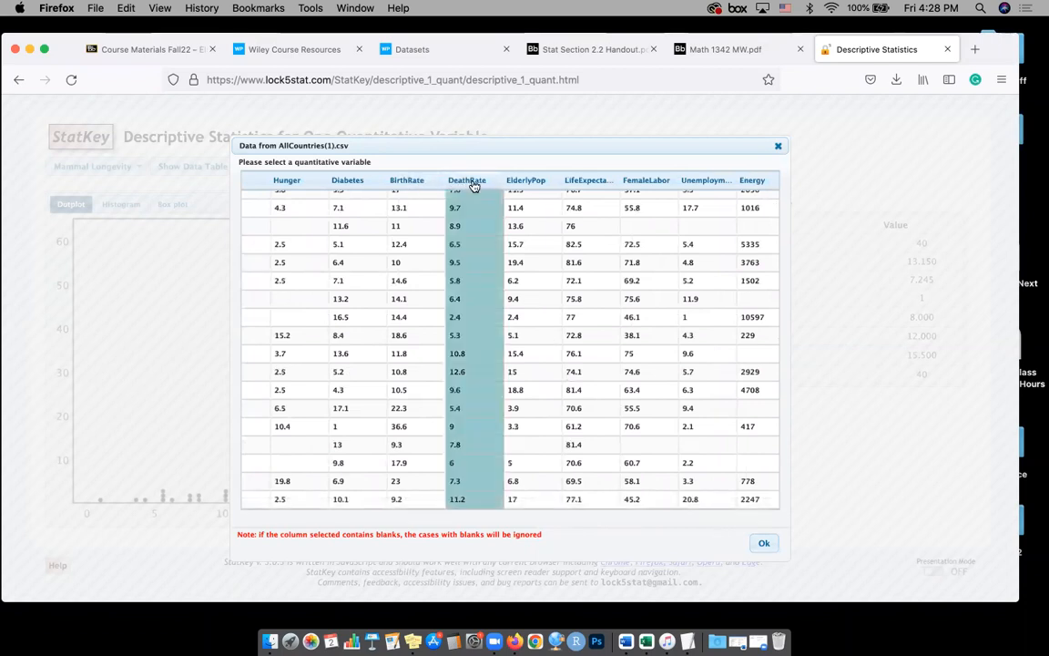
left_click(762, 545)
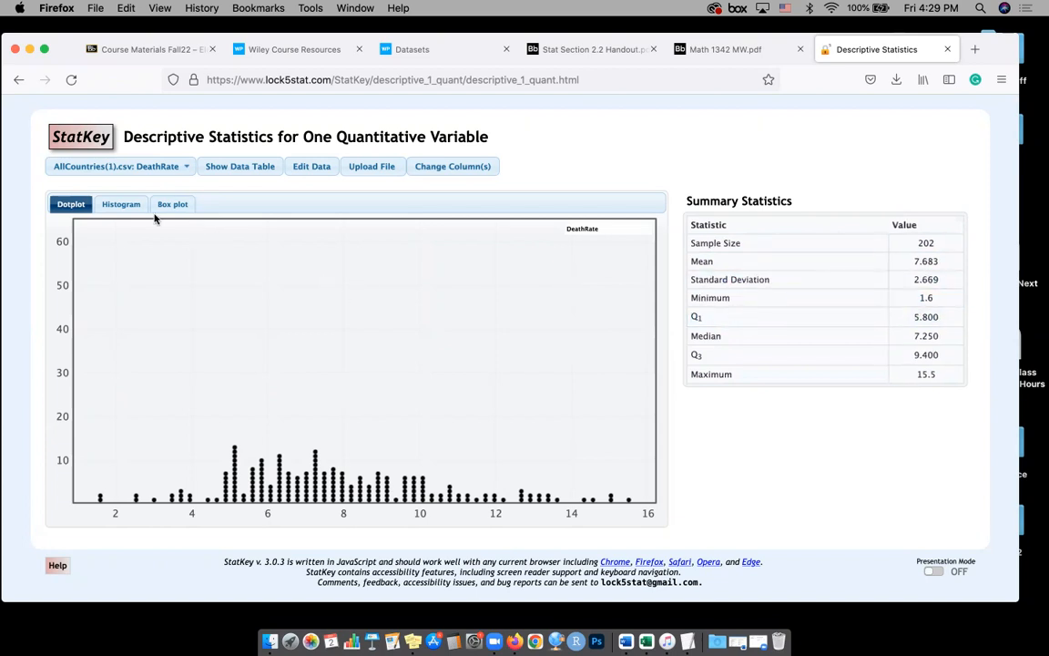
left_click(119, 203)
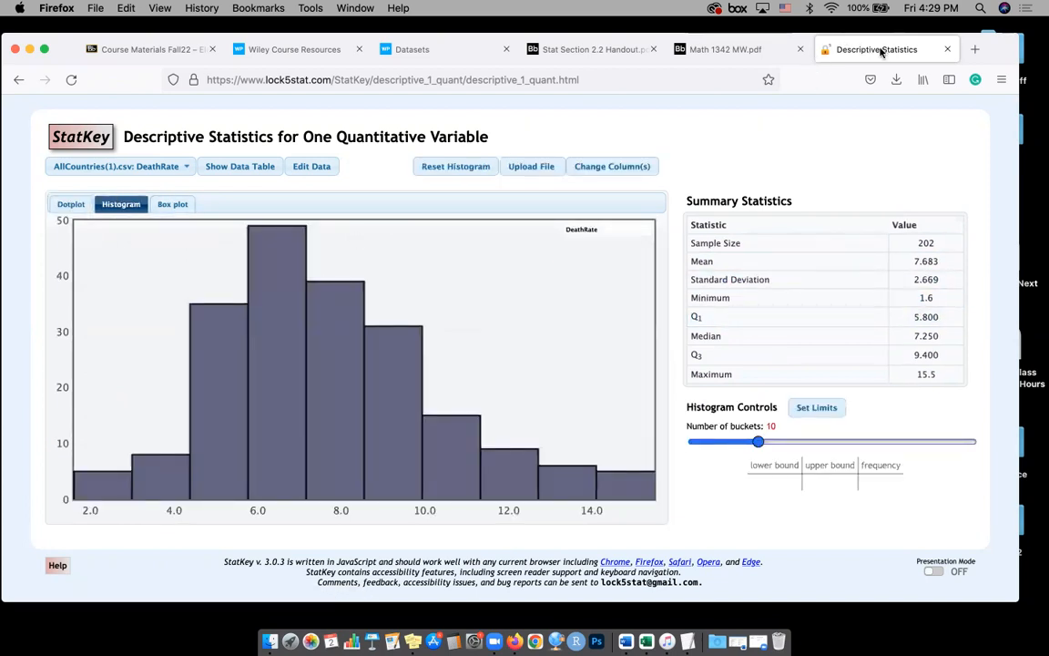
left_click(947, 50)
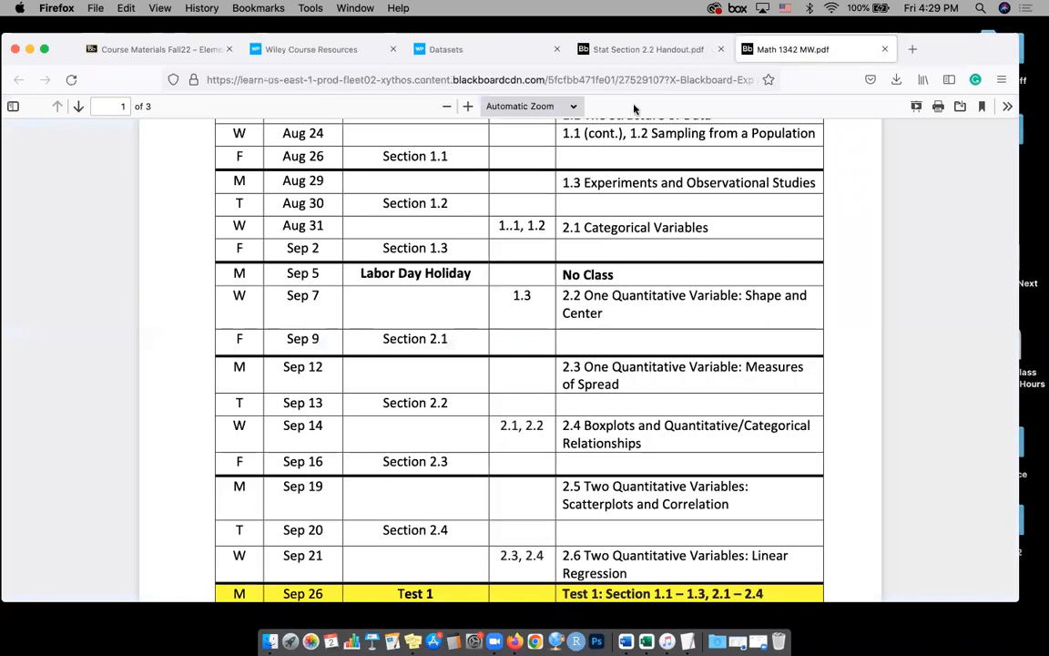
key("super+t")
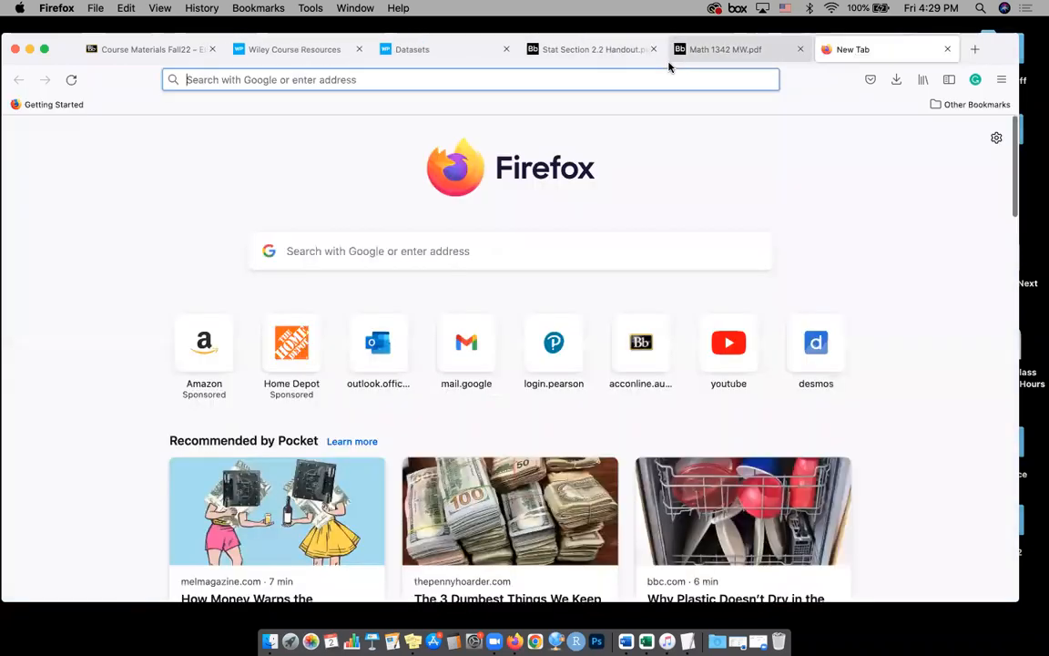
left_click(663, 80)
type("statk")
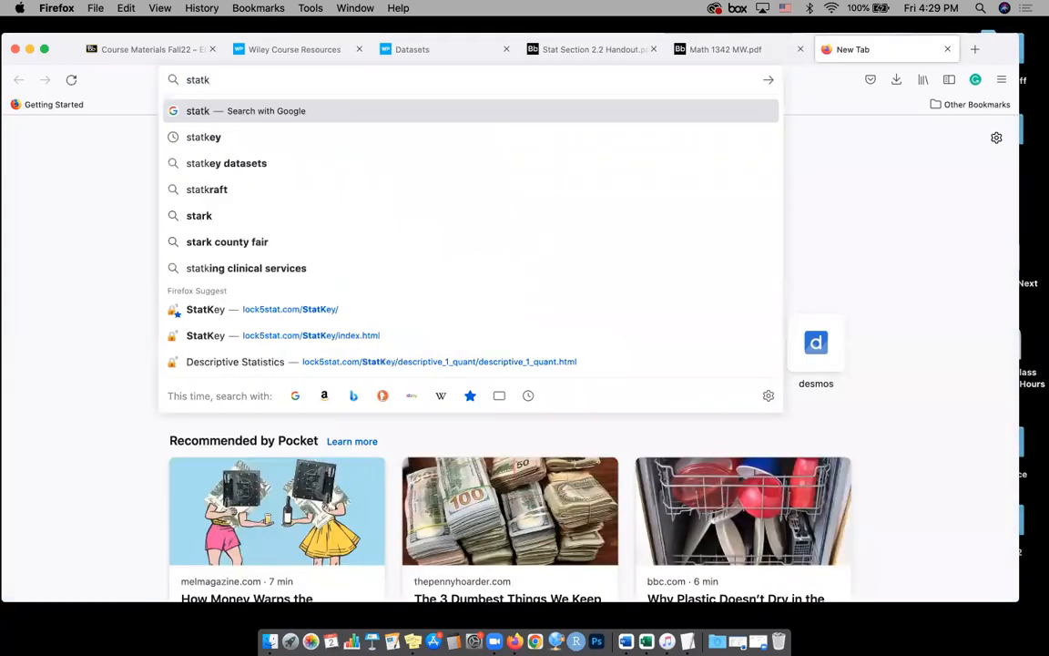
key("BackSpace")
key("BackSpace")
key("BackSpace")
key("BackSpace")
key("BackSpace")
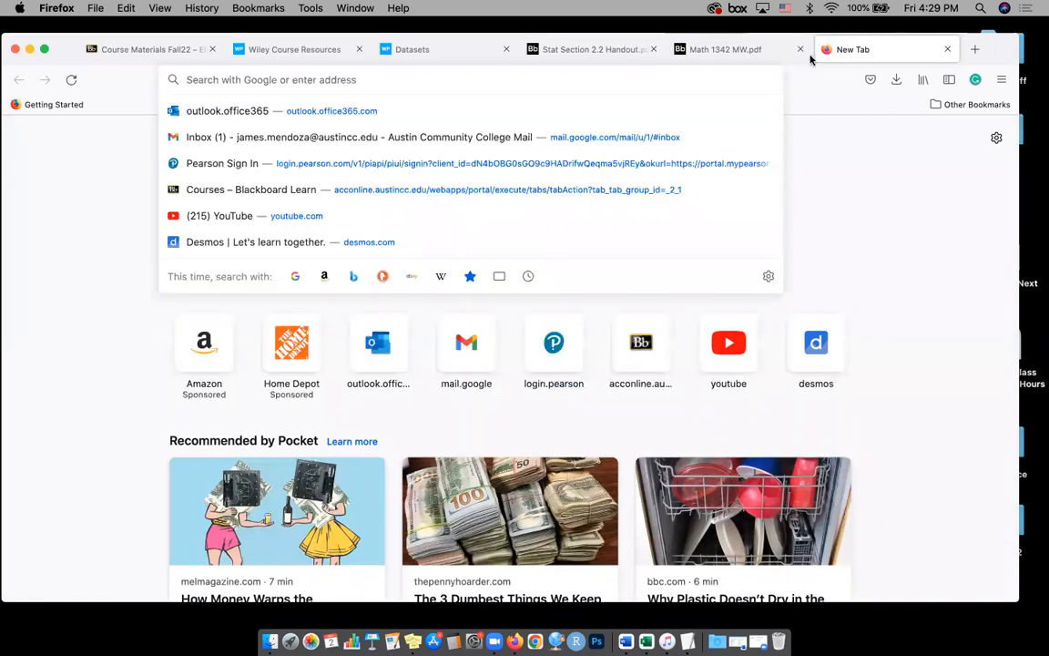
left_click(949, 49)
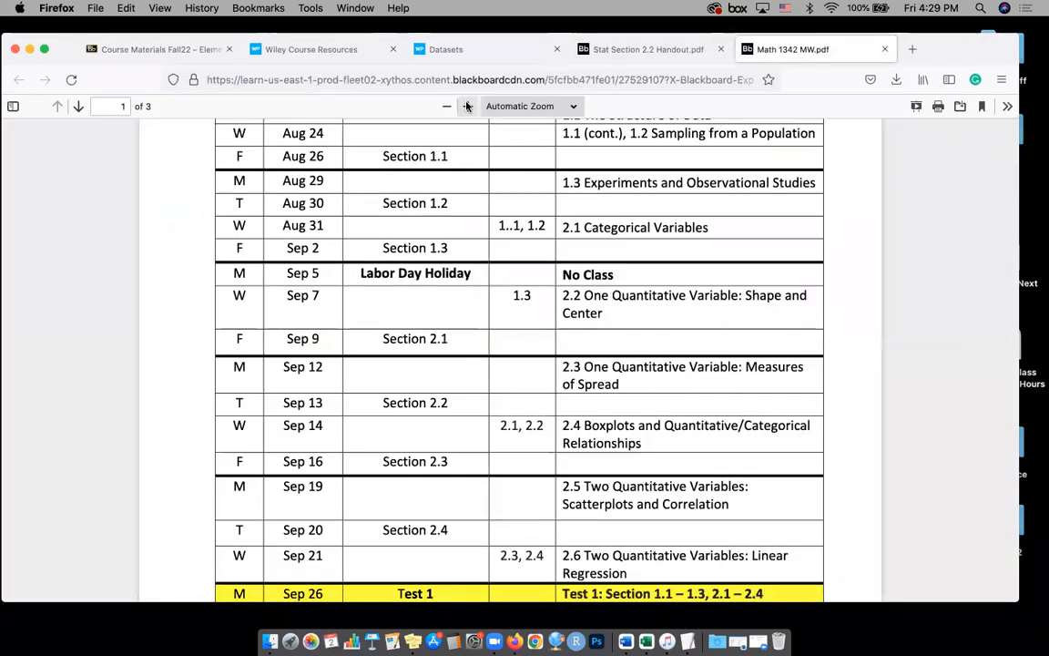
Close the Section 2.2 handout and open the Stat Section 2.2 HW.pdf attachment from the Blackboard course's Homework page
left_click(659, 48)
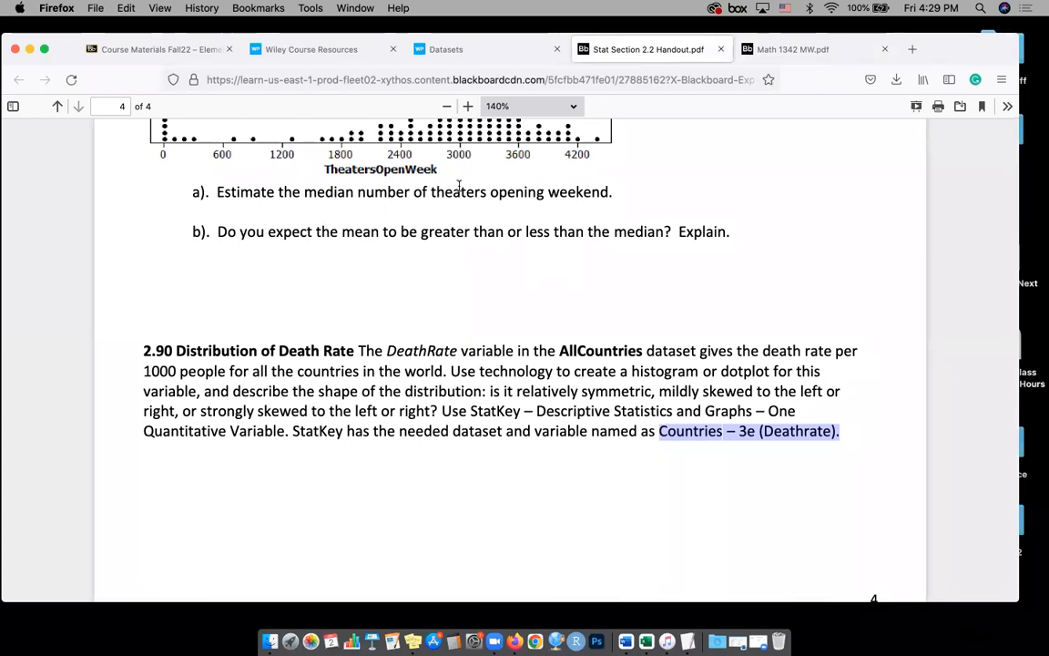
left_click(721, 49)
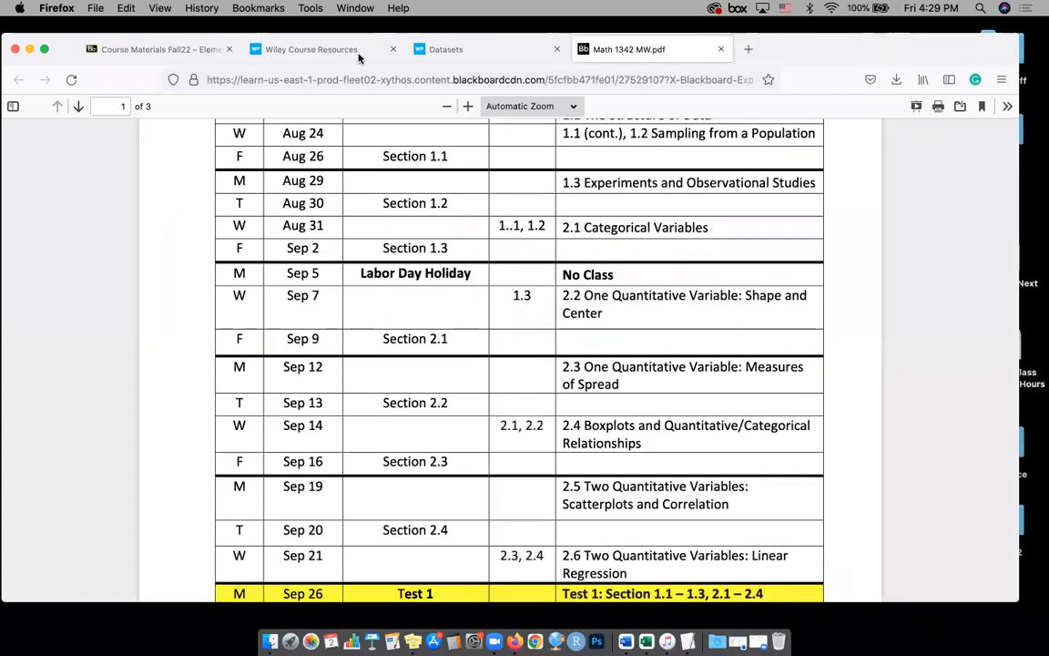
left_click(168, 53)
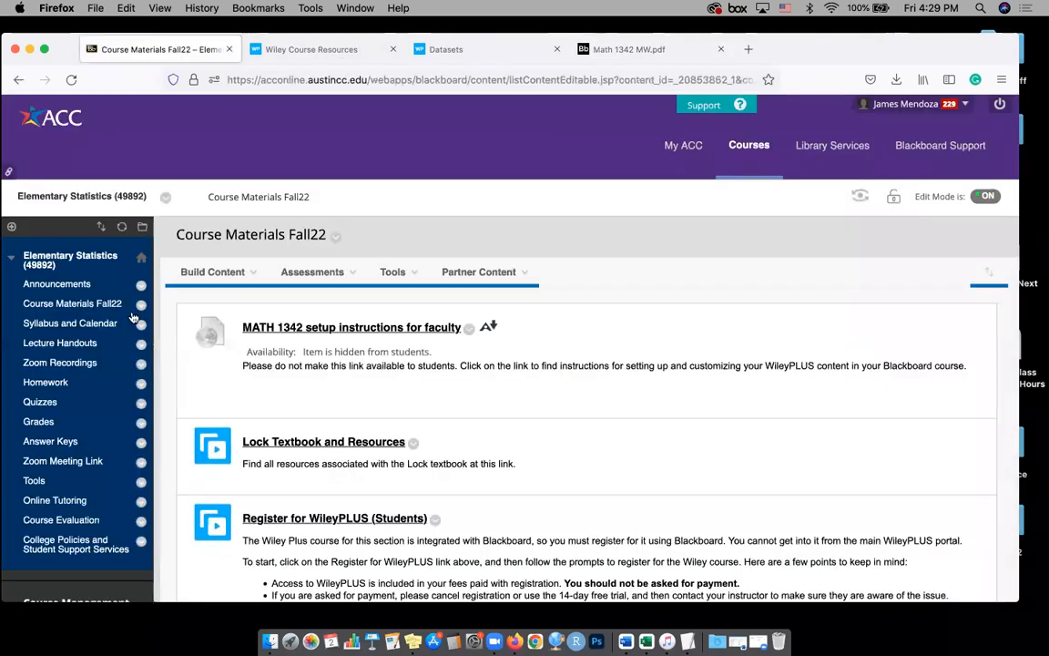
left_click(44, 383)
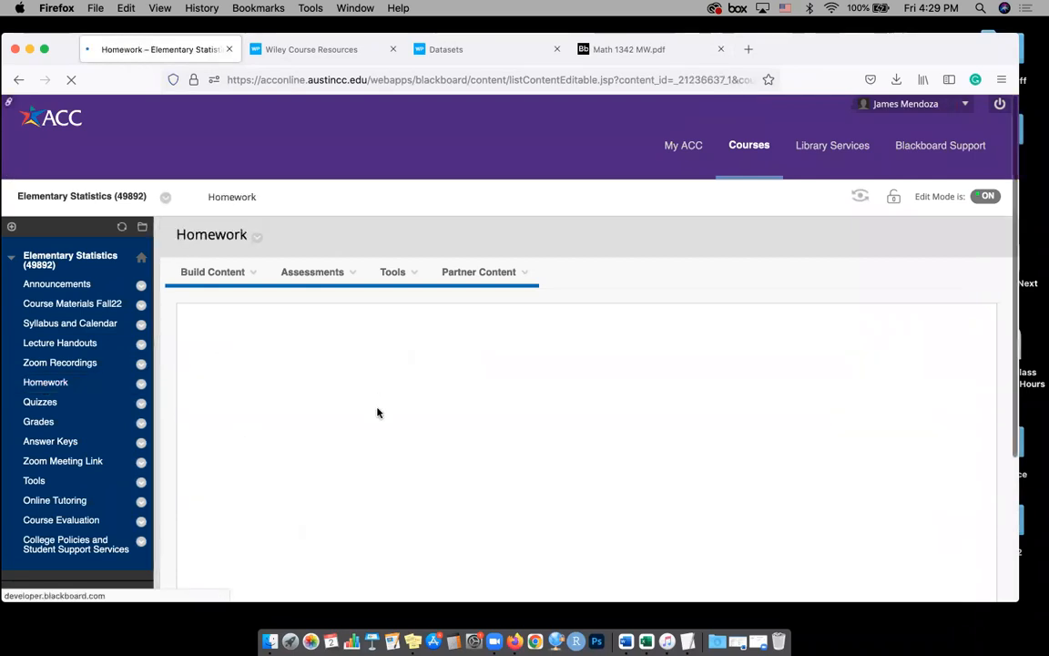
scroll(337, 406, "down", 5)
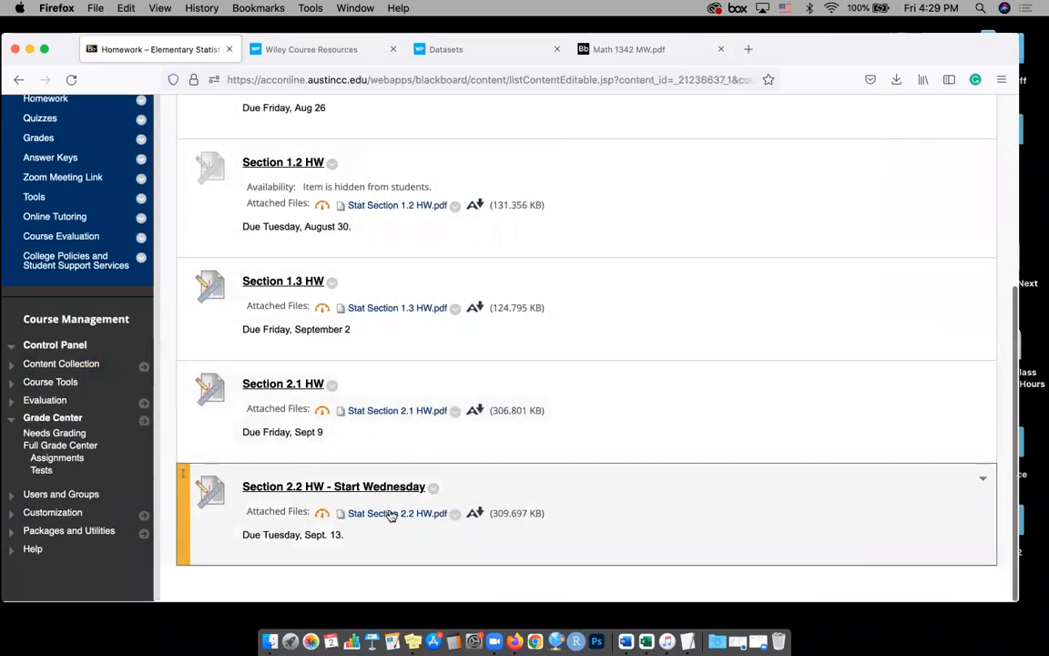
left_click(398, 511)
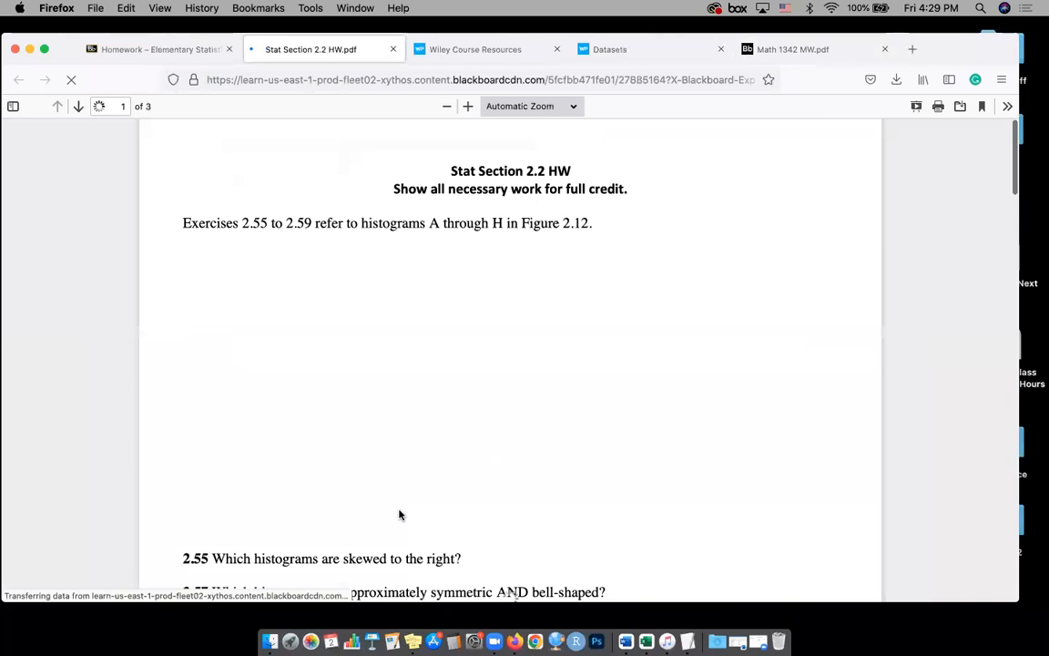
Review the StatKey instructions for homework exercise 2.91, highlighting the One Quantitative Variable option and the US 2-Year Colleges (Enrollment) variable name
scroll(437, 496, "down", 20)
scroll(464, 489, "up", 3)
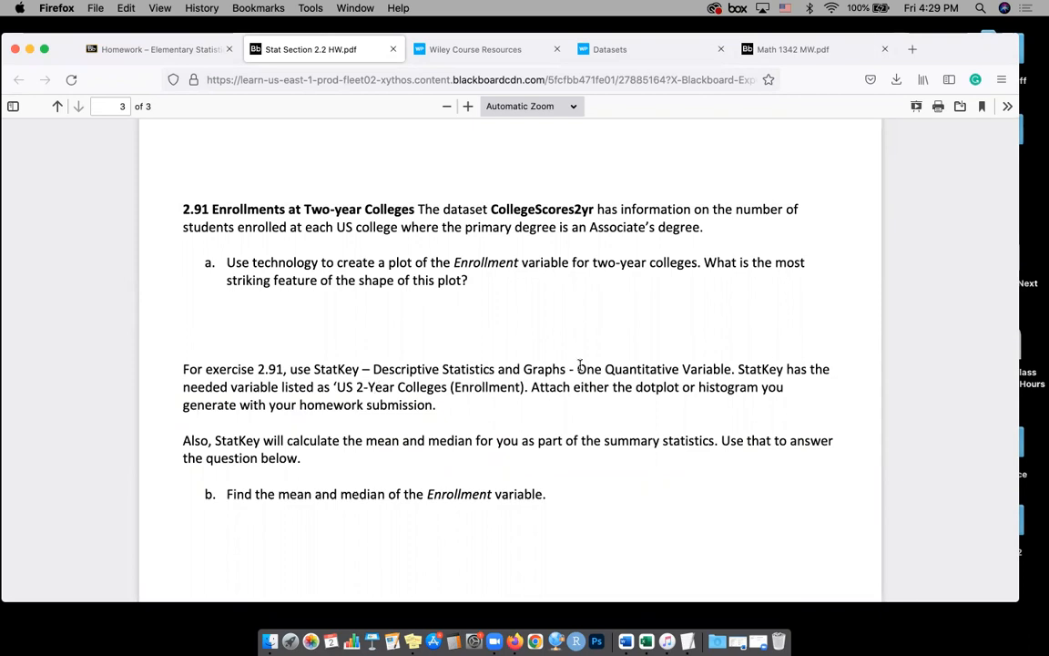
left_click_drag(575, 371, 720, 376)
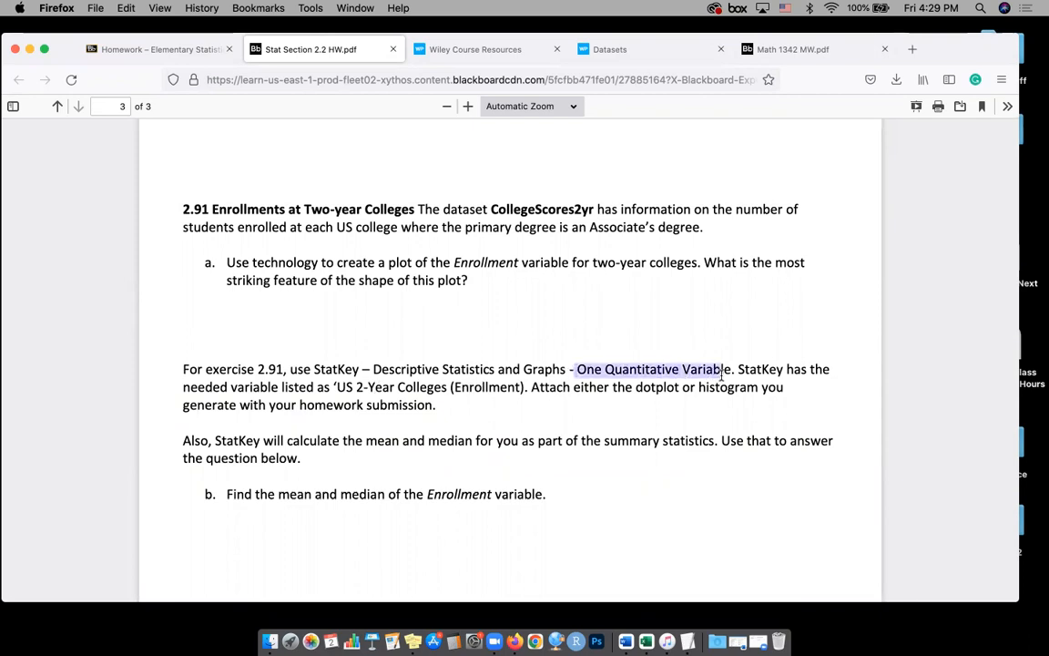
left_click_drag(334, 387, 535, 383)
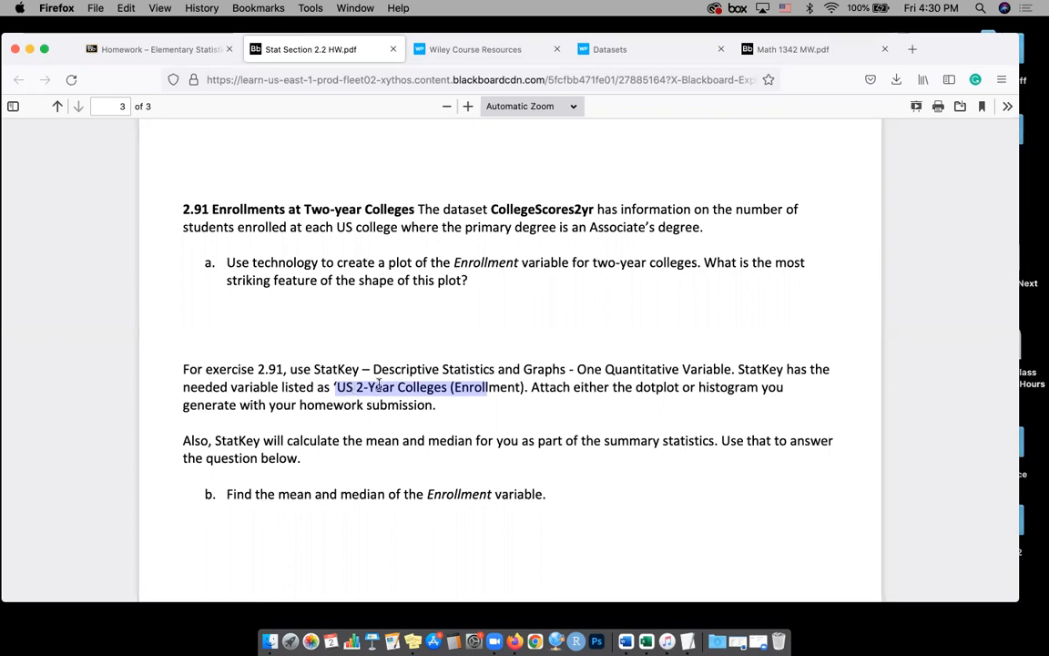
left_click(499, 385)
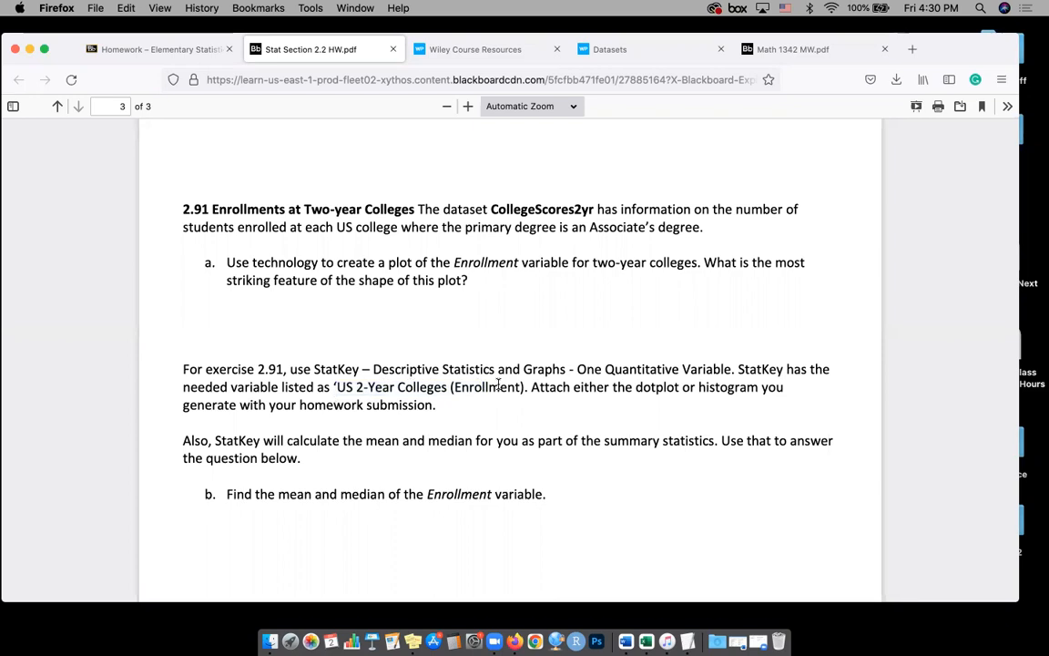
Highlight what exercise 2.91 asks for: the mean and median in part b and the shape of the plot in part a
scroll(498, 385, "down", 2)
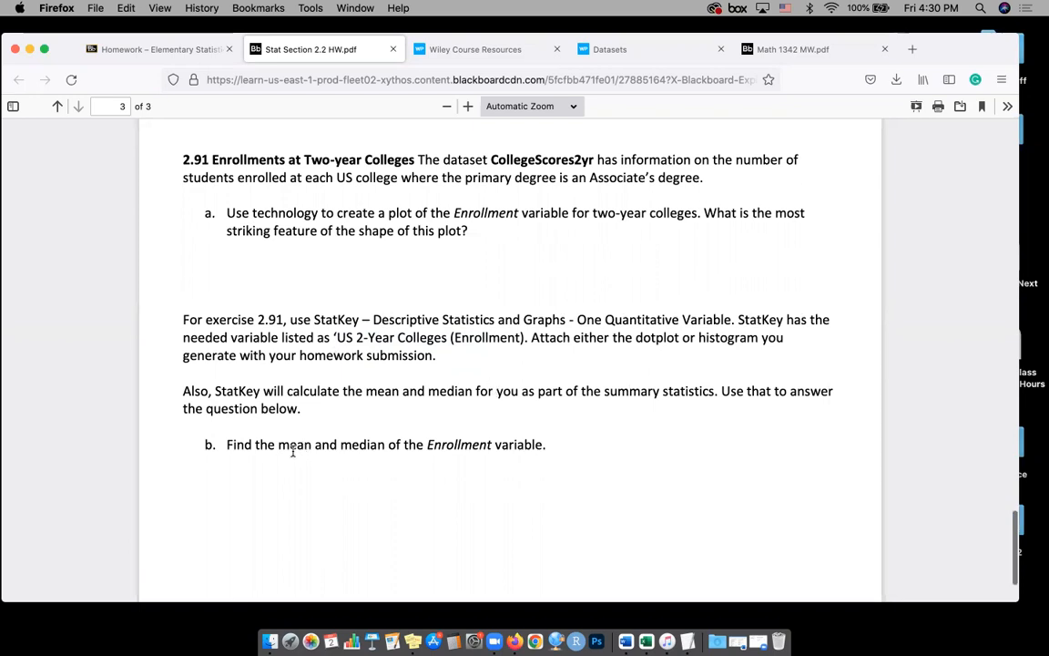
left_click_drag(280, 444, 397, 443)
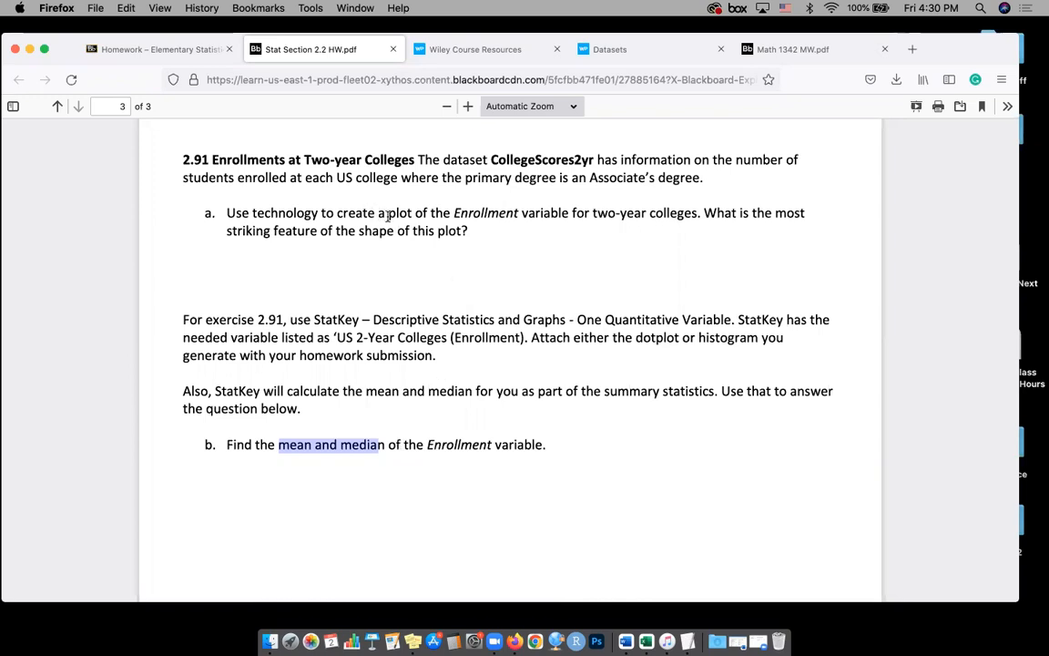
left_click_drag(358, 231, 474, 233)
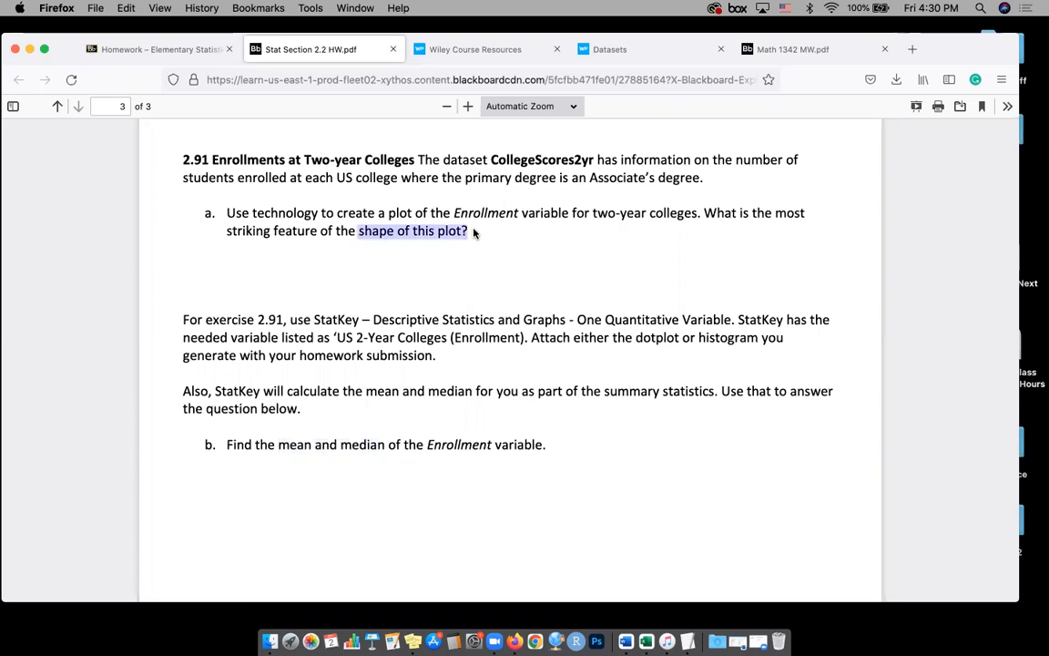